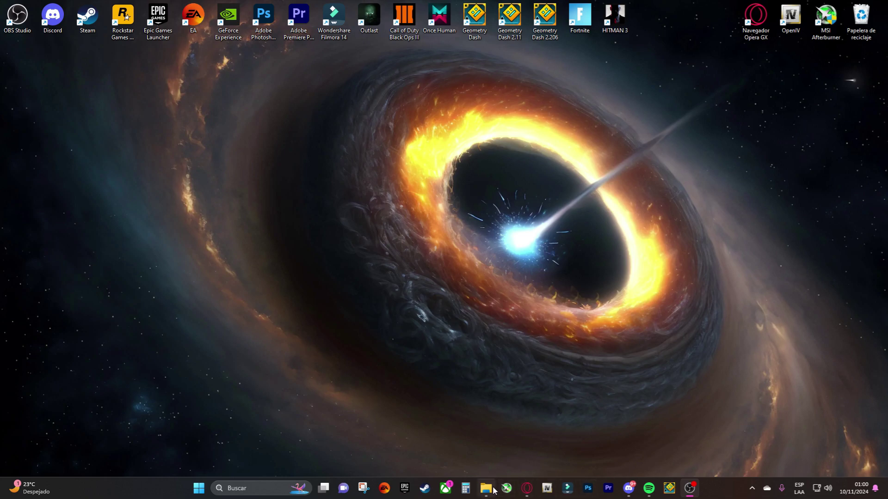
# Step: Open the folder of GD 2.2 mod files in File Explorer and permanently delete the MegaHackInstaller8 zip
pyautogui.moveTo(494, 491)
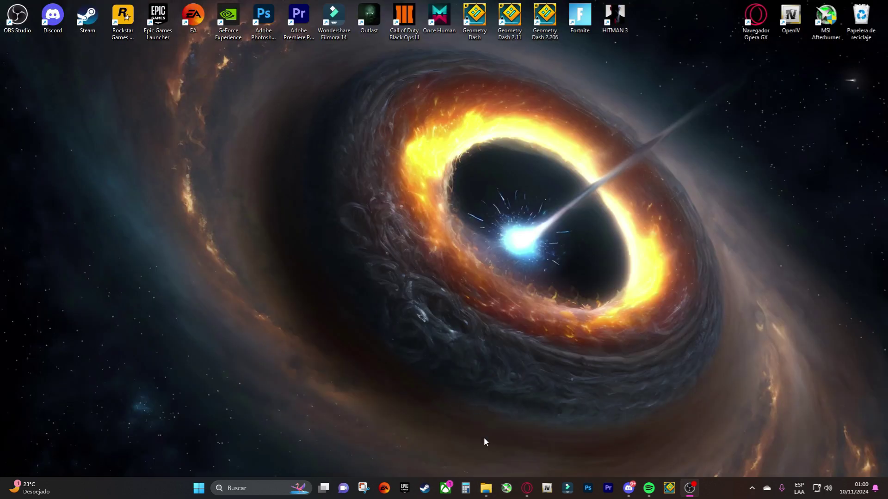
pyautogui.click(488, 491)
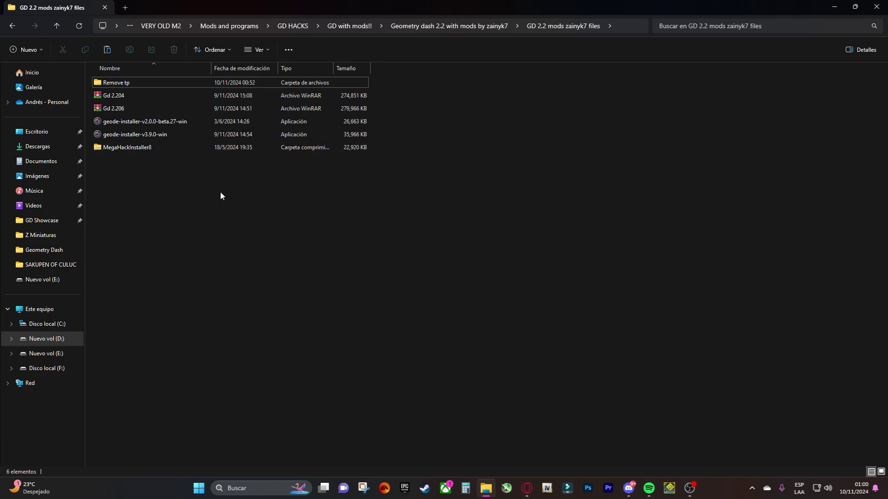
pyautogui.click(166, 147)
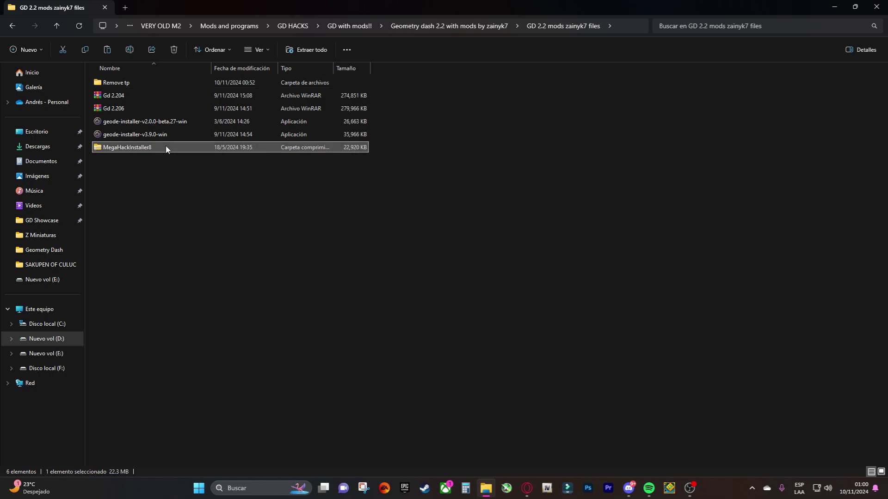
pyautogui.hotkey('shift', 'Delete')
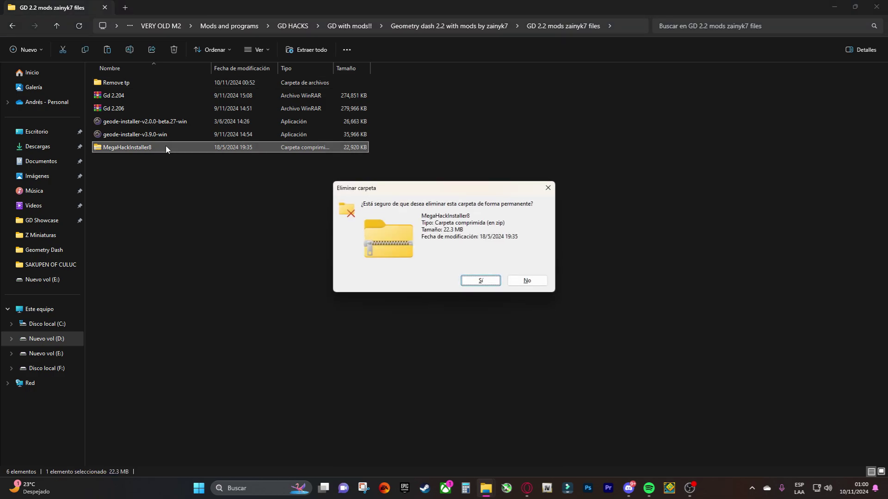
pyautogui.click(483, 282)
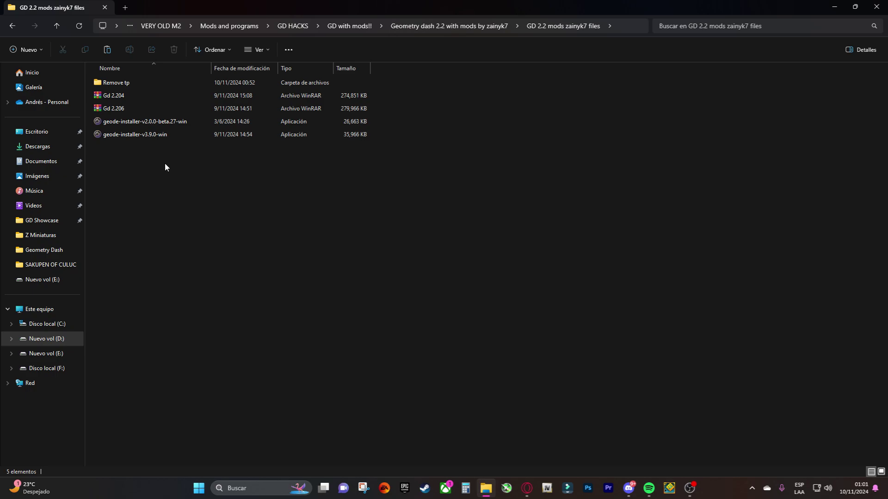
# Step: Extract the Gd 2.206 archive into its own Gd 2.206 folder with WinRAR
pyautogui.rightClick(123, 111)
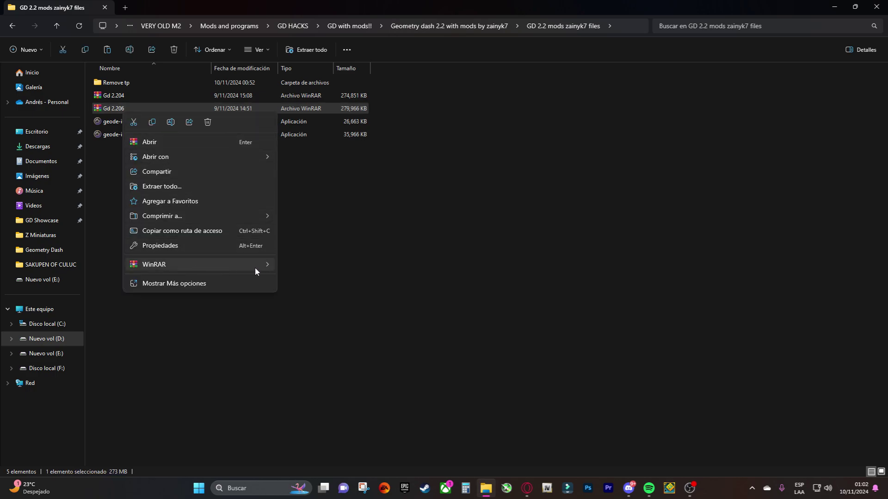
pyautogui.moveTo(271, 265)
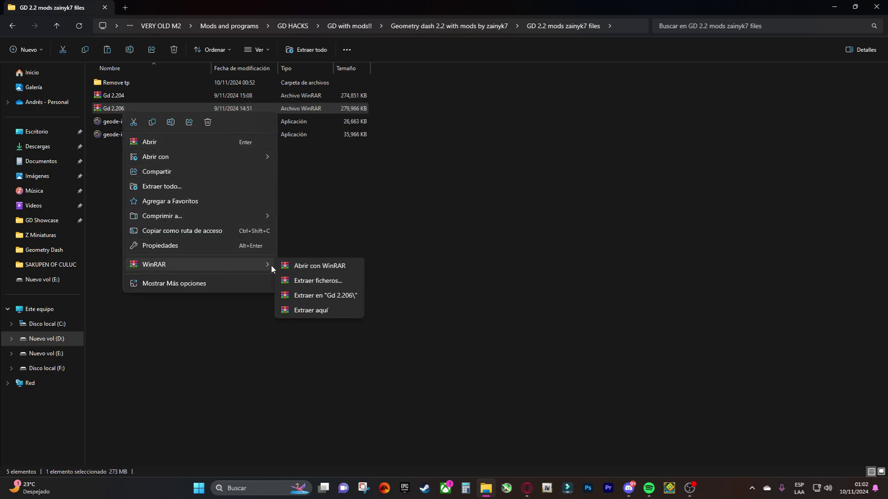
pyautogui.click(326, 296)
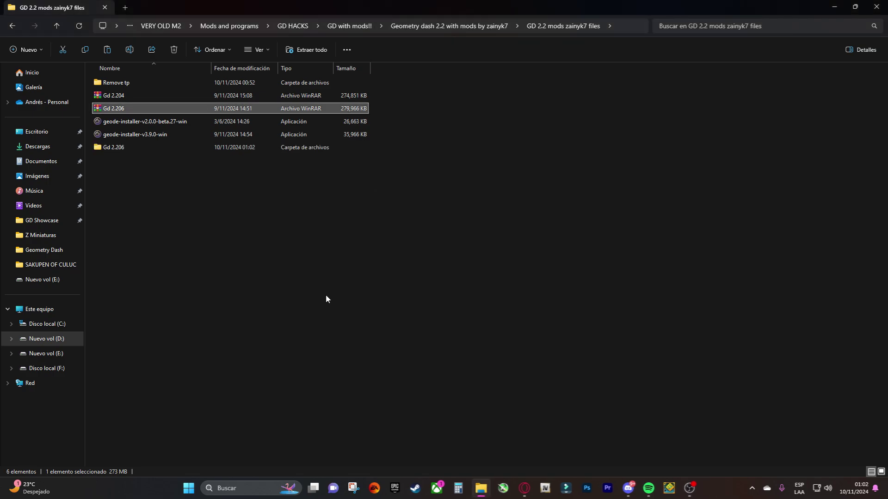
# Step: Launch the GeometryDash application from the gd .06 folder inside the extracted Gd 2.206 folder
pyautogui.doubleClick(141, 151)
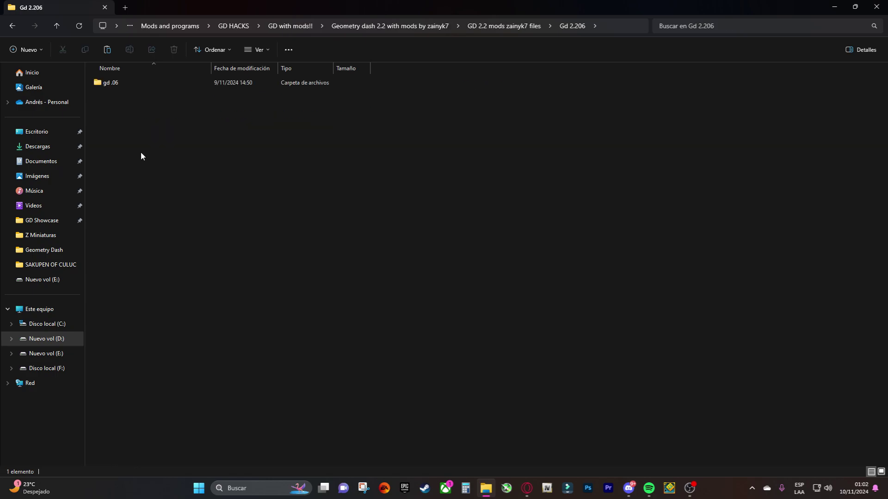
pyautogui.doubleClick(120, 82)
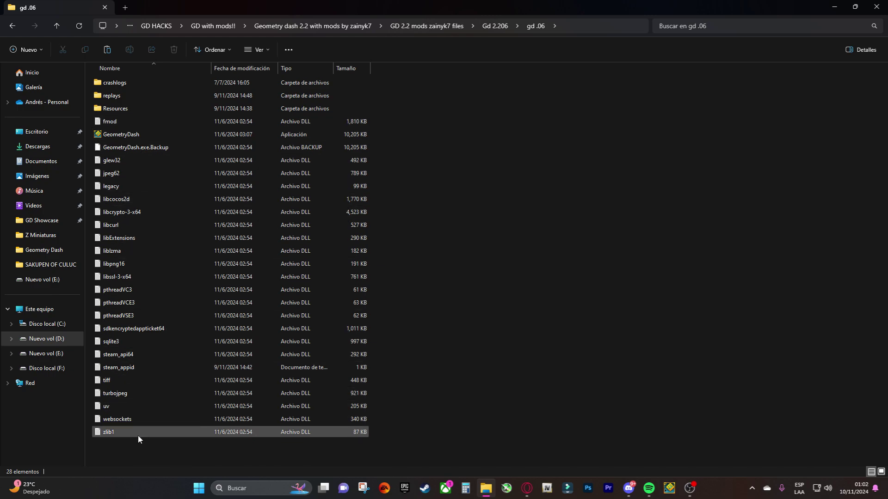
pyautogui.click(133, 137)
pyautogui.doubleClick(134, 137)
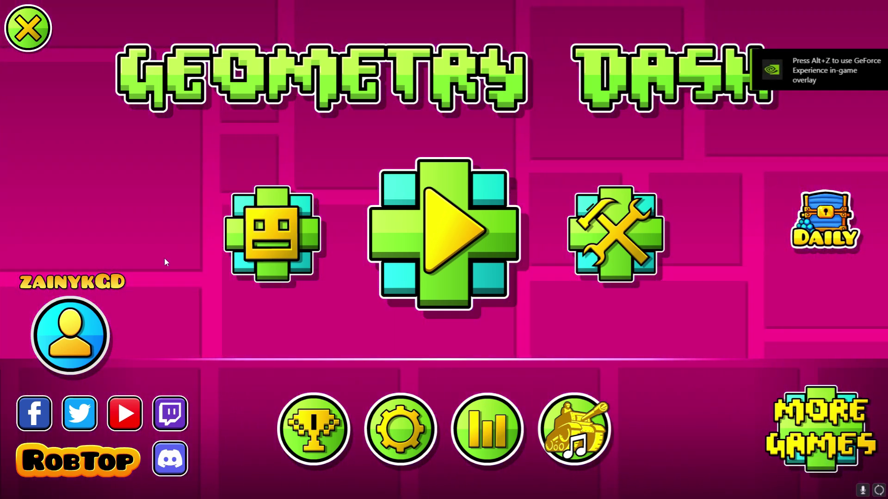
# Step: Look at the icon kit and the list of created levels, and return to the game's main menu
pyautogui.click(243, 246)
pyautogui.press('Escape')
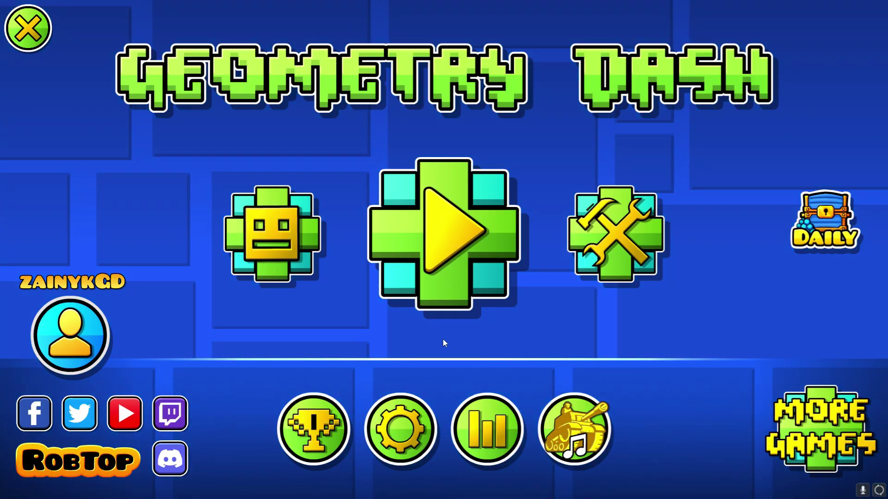
pyautogui.click(595, 262)
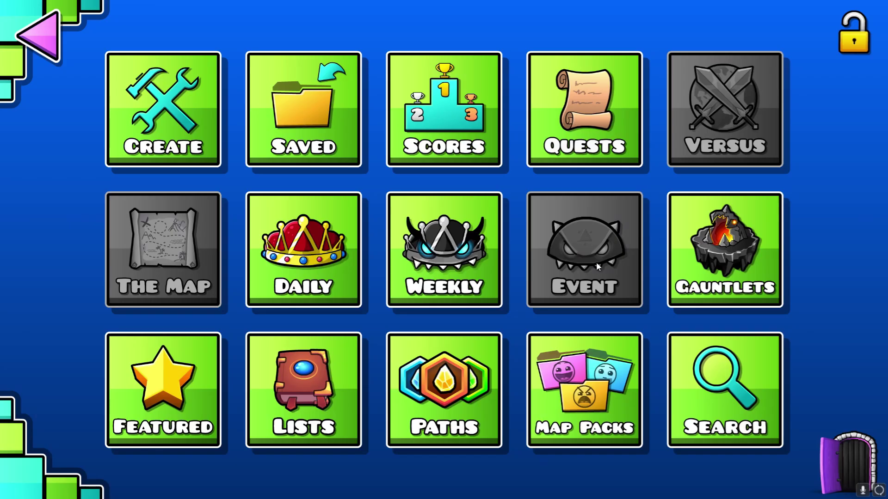
pyautogui.click(148, 110)
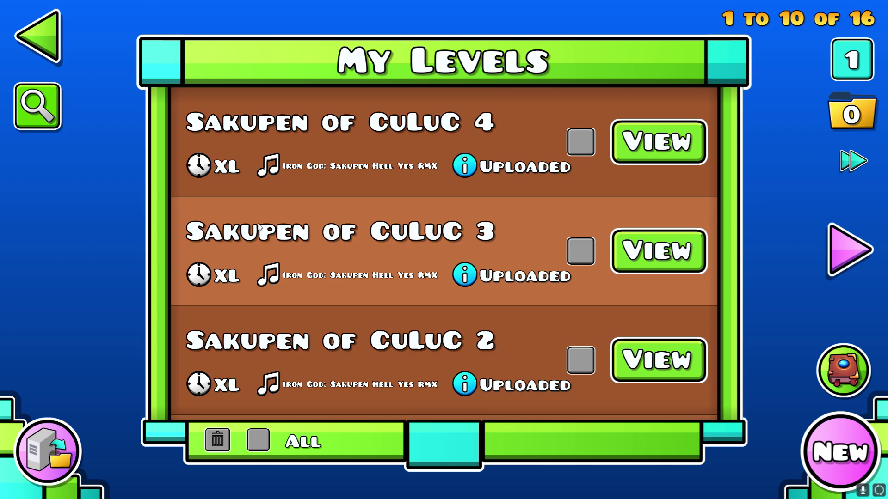
pyautogui.press('Escape')
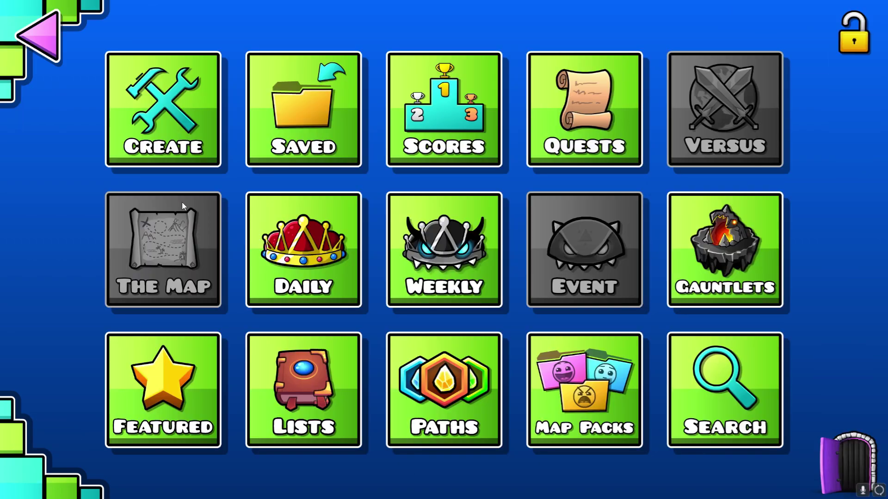
pyautogui.click(47, 59)
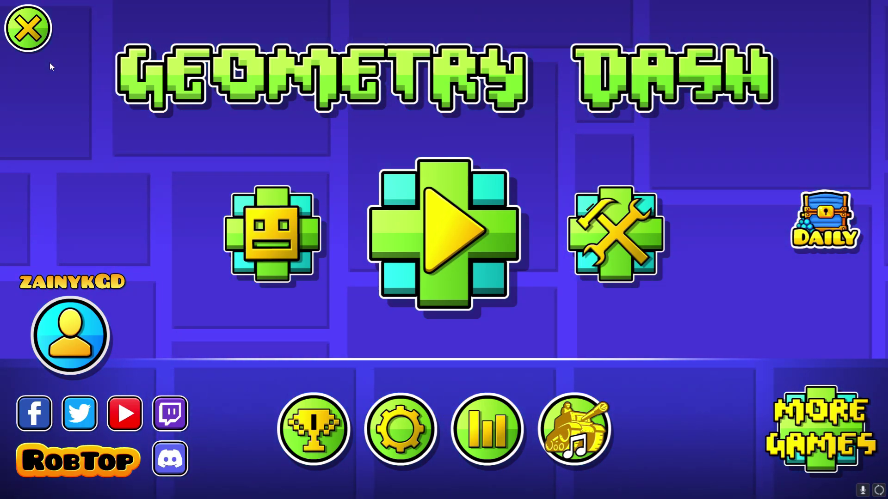
# Step: Test the game by briefly playing Stereo Madness, and leave the level for the main menu
pyautogui.click(504, 245)
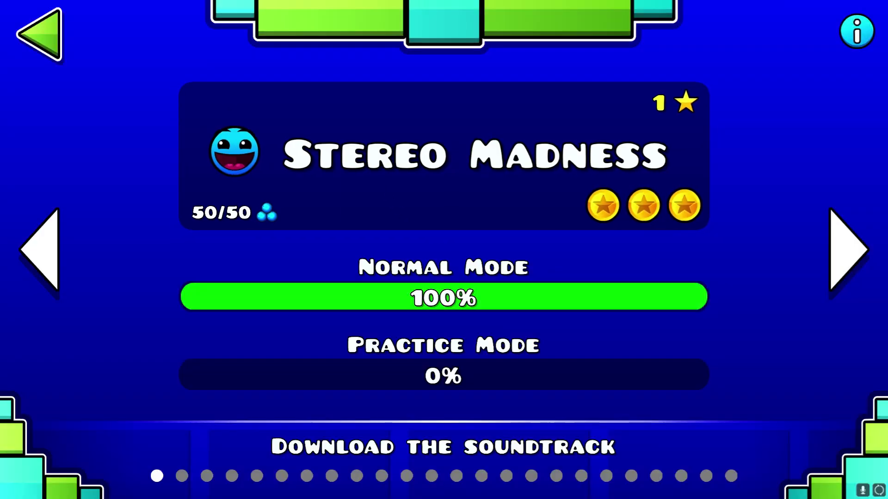
pyautogui.click(444, 155)
pyautogui.press('space')
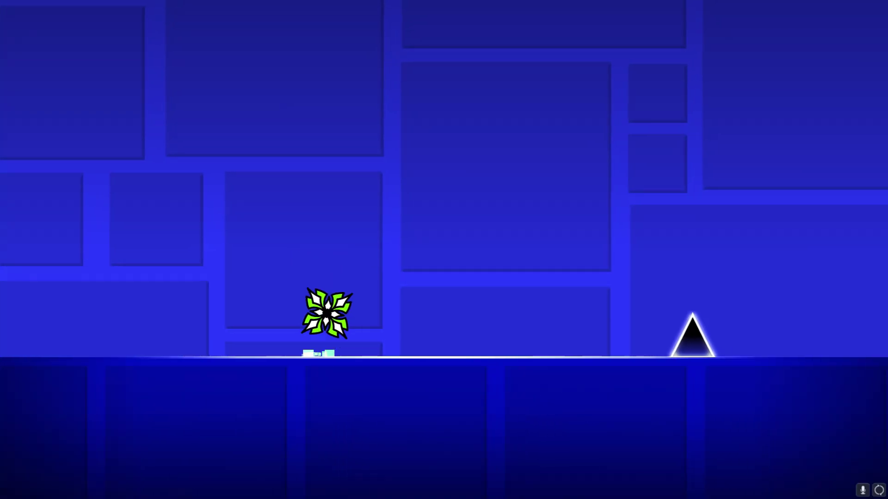
pyautogui.press('space')
pyautogui.press('Escape')
pyautogui.click(517, 296)
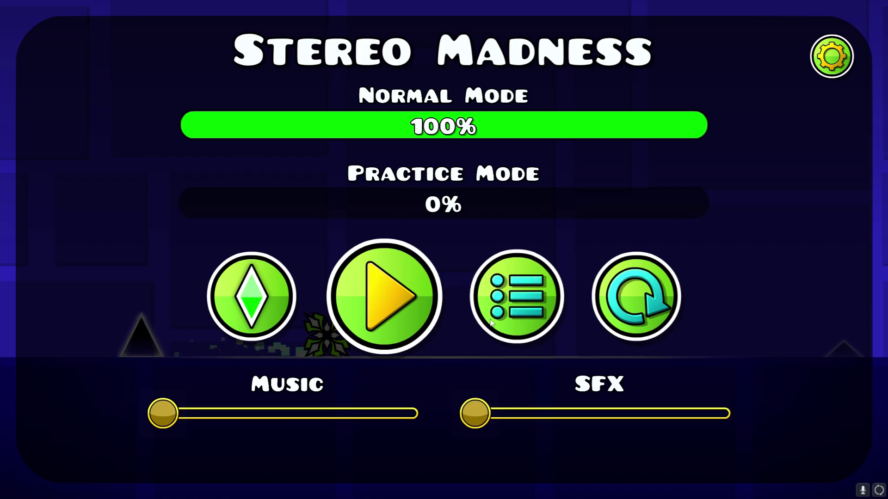
pyautogui.press('Escape')
# Step: View the ship icons in the icon kit, and switch back to File Explorer
pyautogui.click(260, 221)
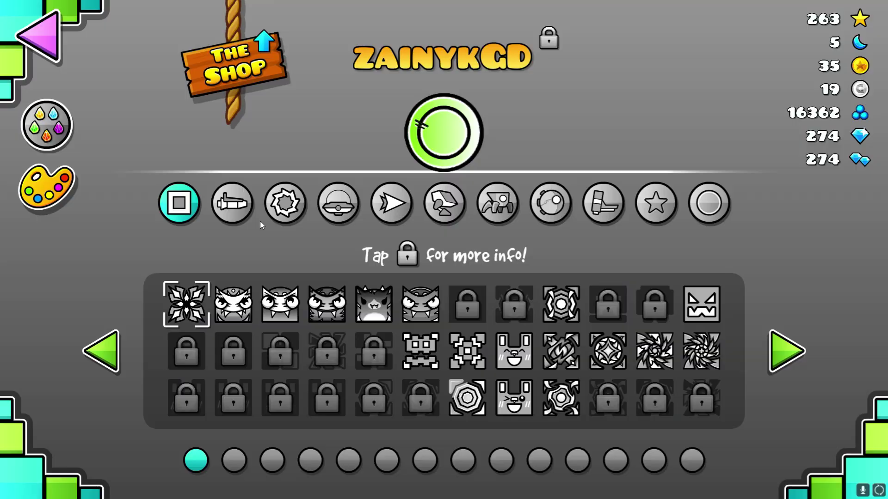
pyautogui.click(237, 215)
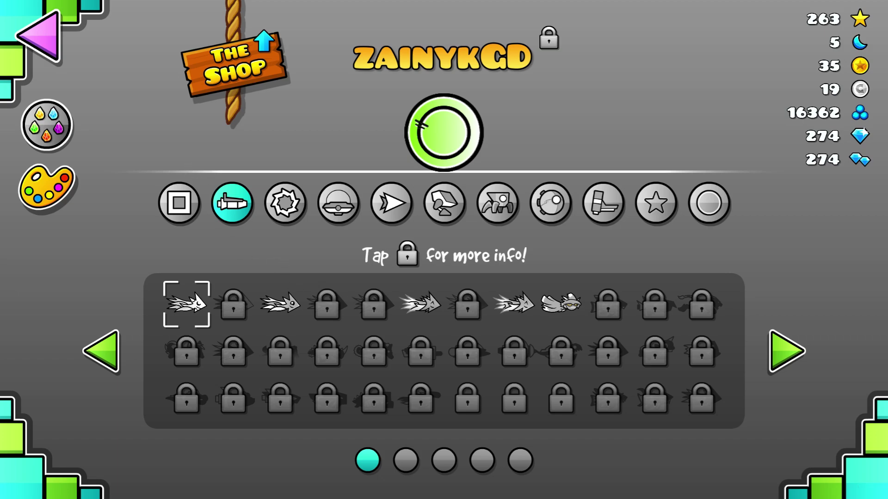
pyautogui.press('super')
pyautogui.hotkey('alt', 'Tab')
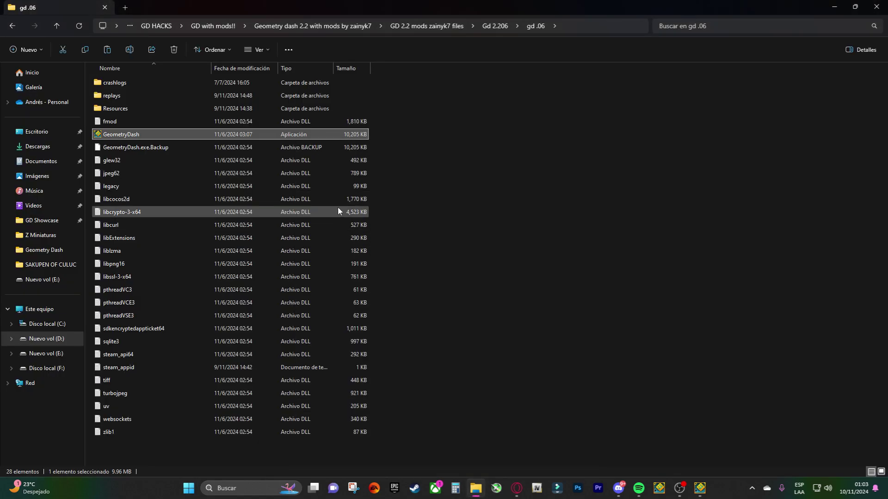
# Step: Examine the contents of the Remove tp folder and of the Resources folder inside gd .06
pyautogui.hotkey('alt', 'Up')
pyautogui.hotkey('alt', 'Up')
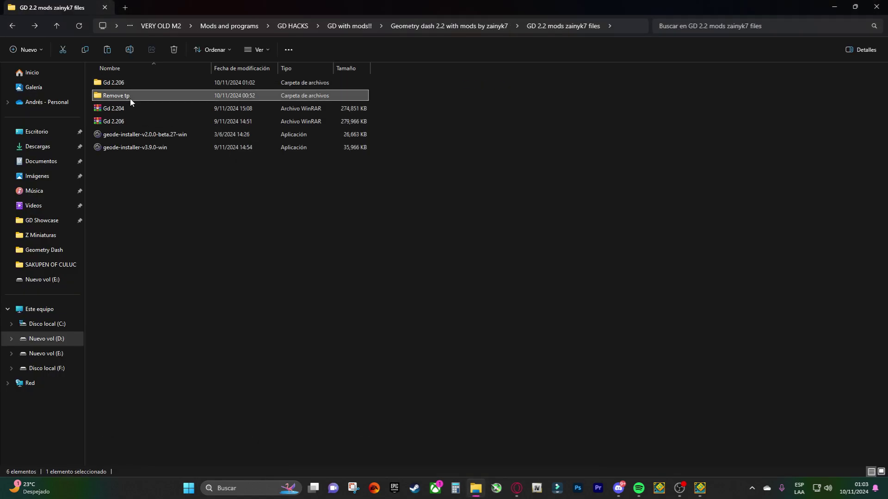
pyautogui.doubleClick(130, 96)
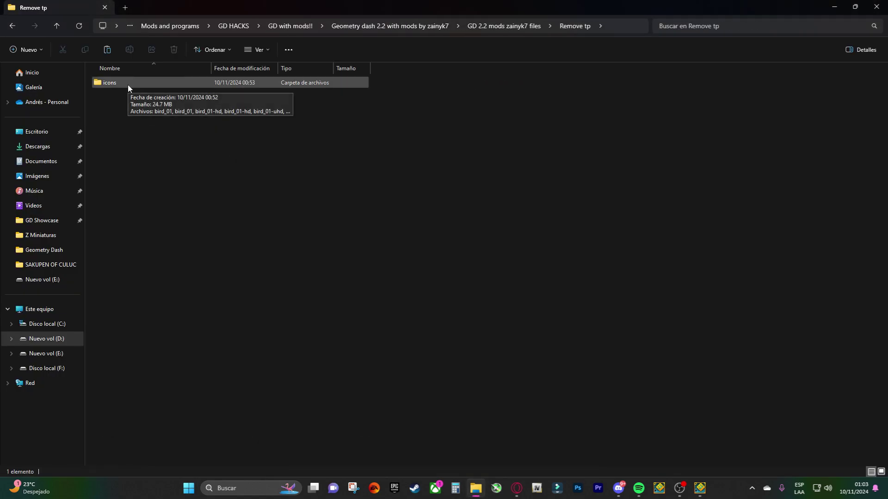
pyautogui.hotkey('alt', 'Left')
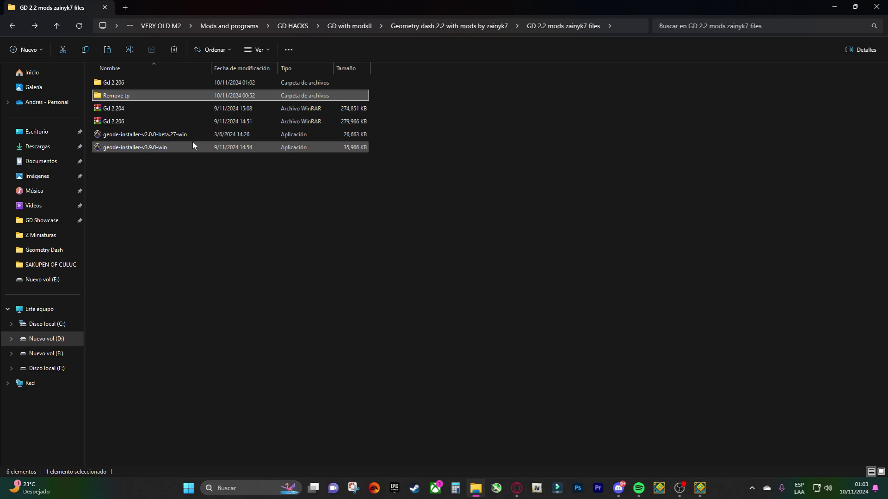
pyautogui.doubleClick(116, 85)
pyautogui.doubleClick(141, 85)
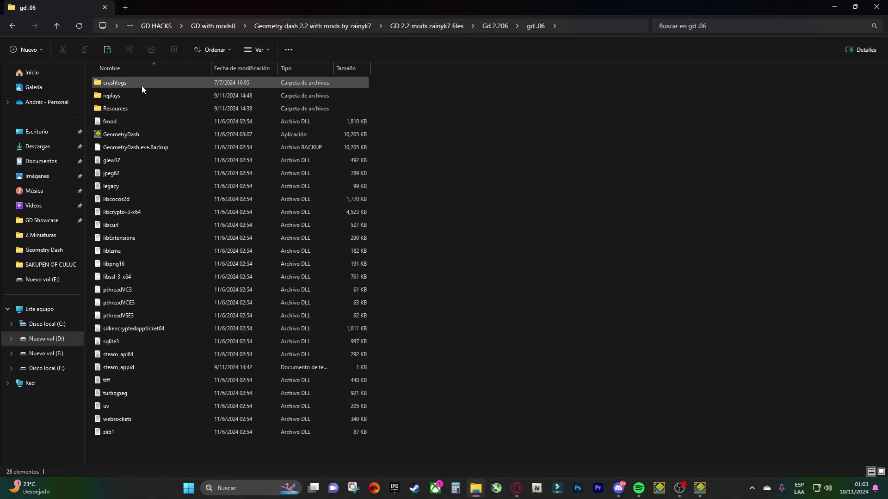
pyautogui.doubleClick(137, 109)
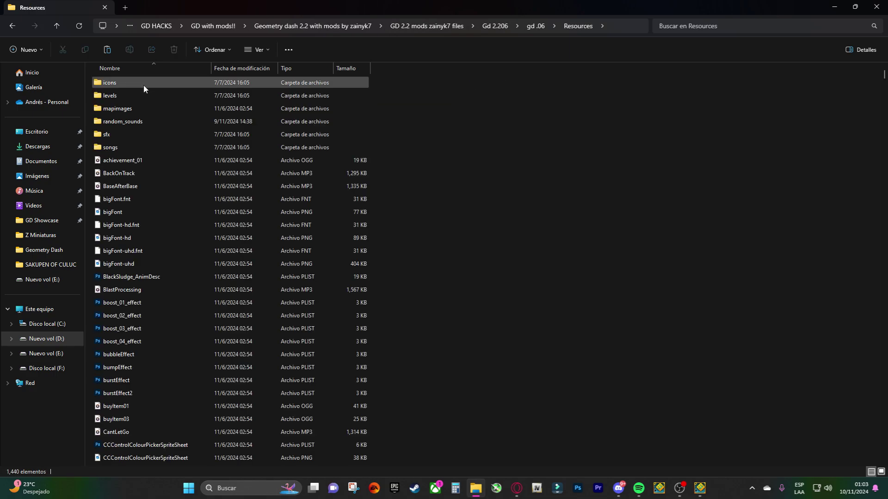
pyautogui.hotkey('alt', 'Left')
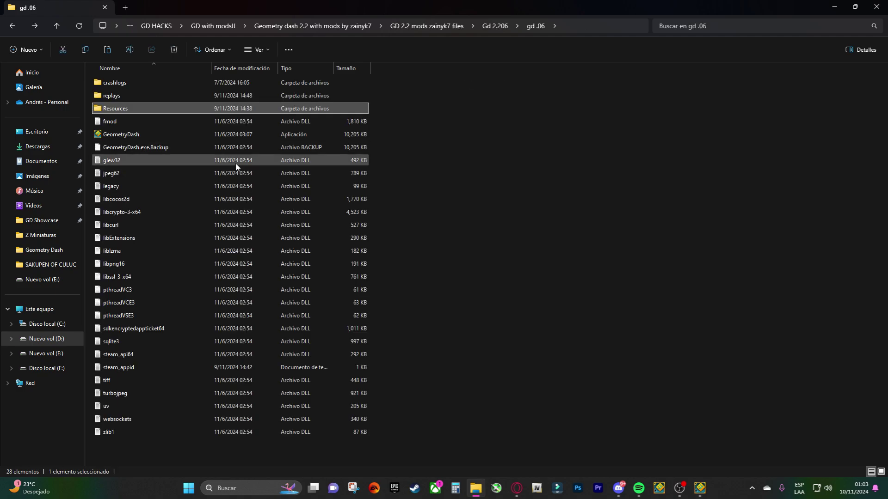
# Step: Switch back to Geometry Dash and quit the game from its main menu
pyautogui.click(688, 434)
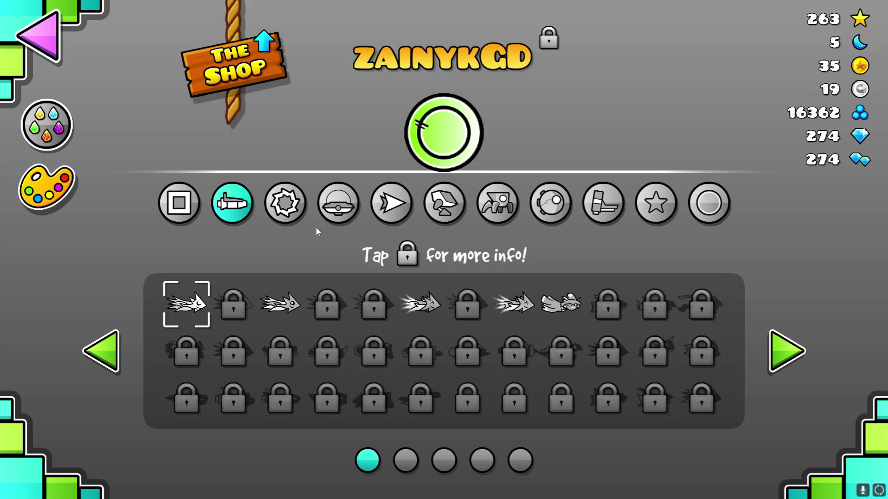
pyautogui.press('Escape')
pyautogui.press('Escape')
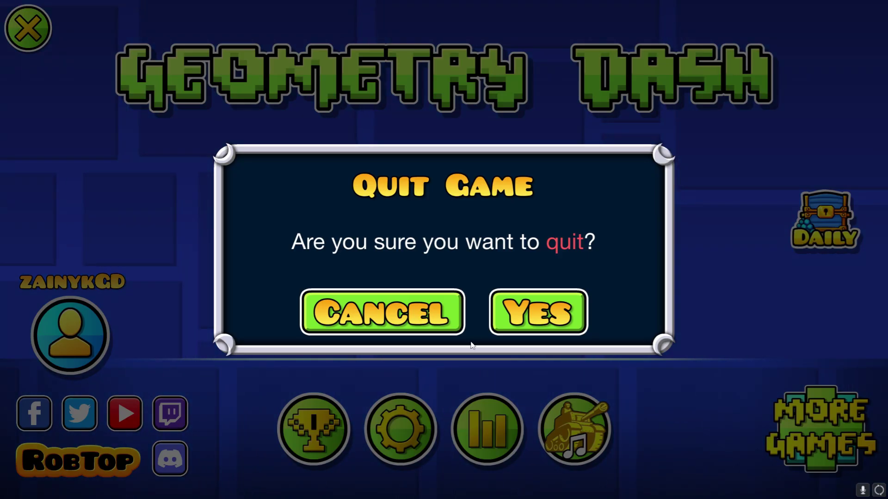
pyautogui.click(537, 321)
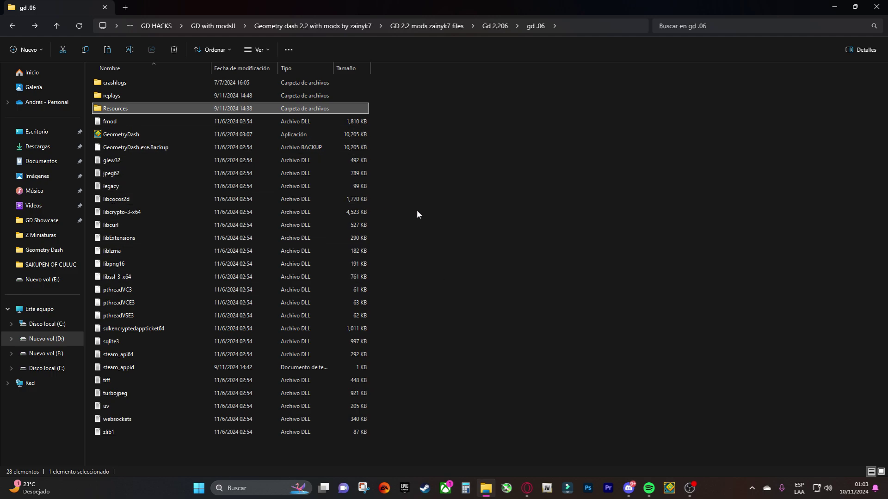
# Step: Run geode-installer-v3.9.0-win from the GD 2.2 mods zainyk7 files folder in Español, and accept the license to reach the destination choice
pyautogui.hotkey('alt', 'Up')
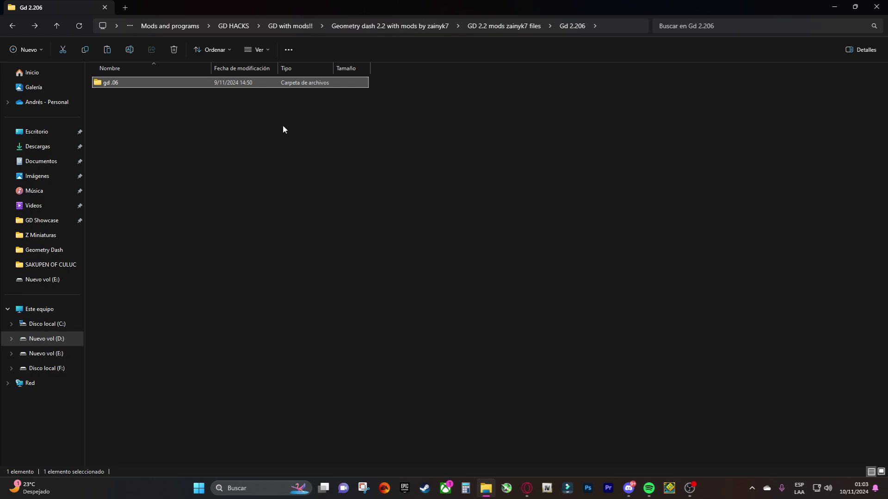
pyautogui.hotkey('alt', 'Up')
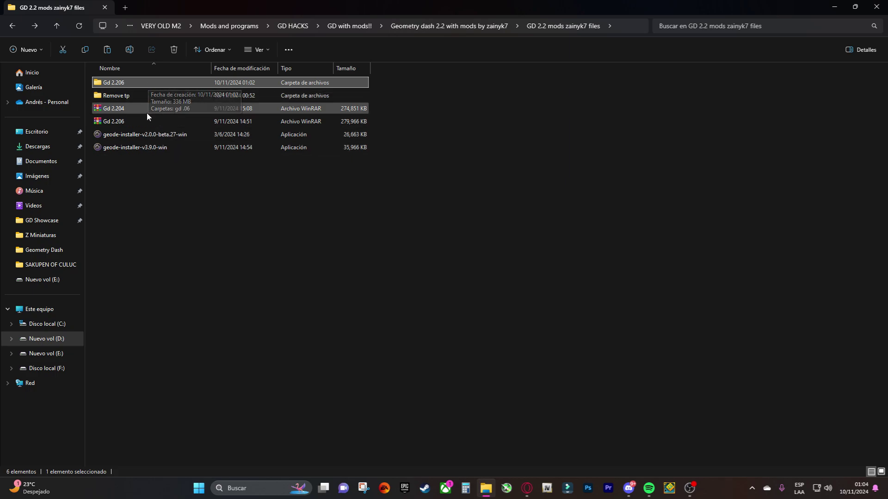
pyautogui.doubleClick(146, 151)
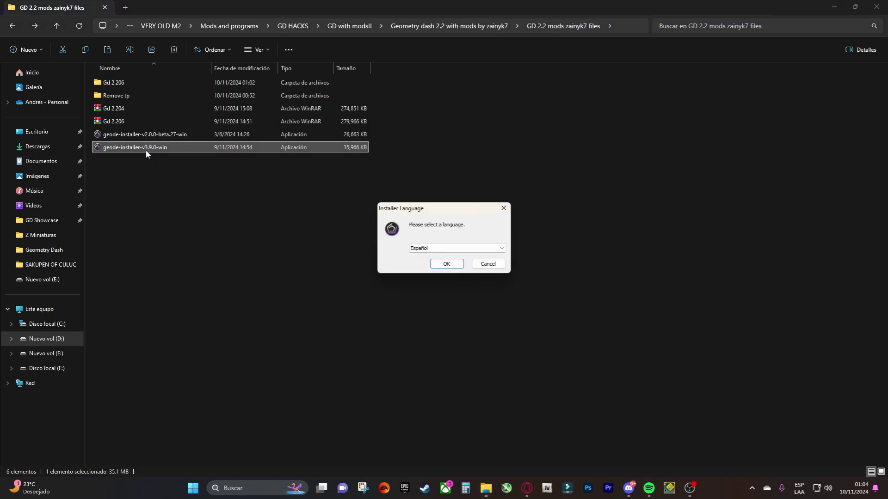
pyautogui.click(447, 264)
pyautogui.click(493, 317)
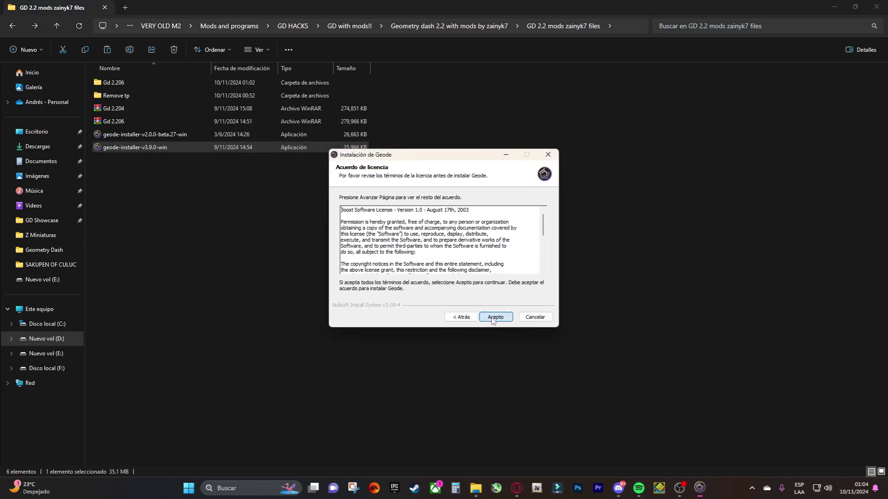
pyautogui.click(493, 318)
pyautogui.click(493, 318)
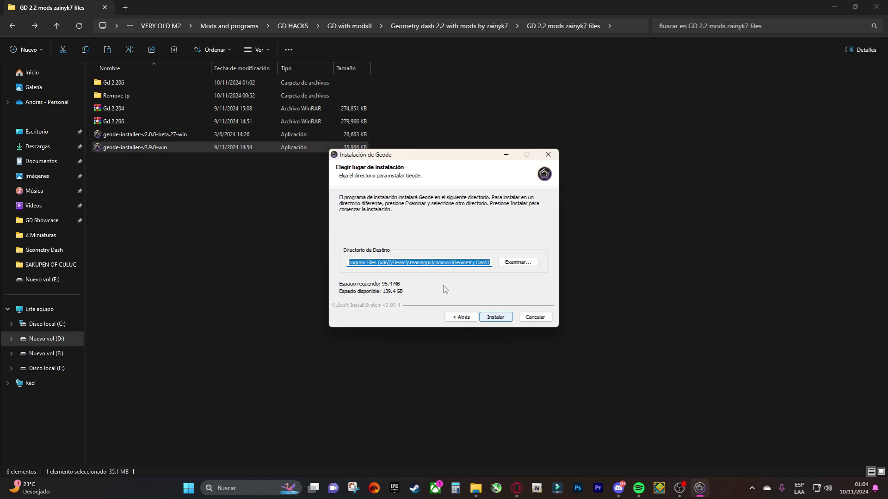
pyautogui.press('Home')
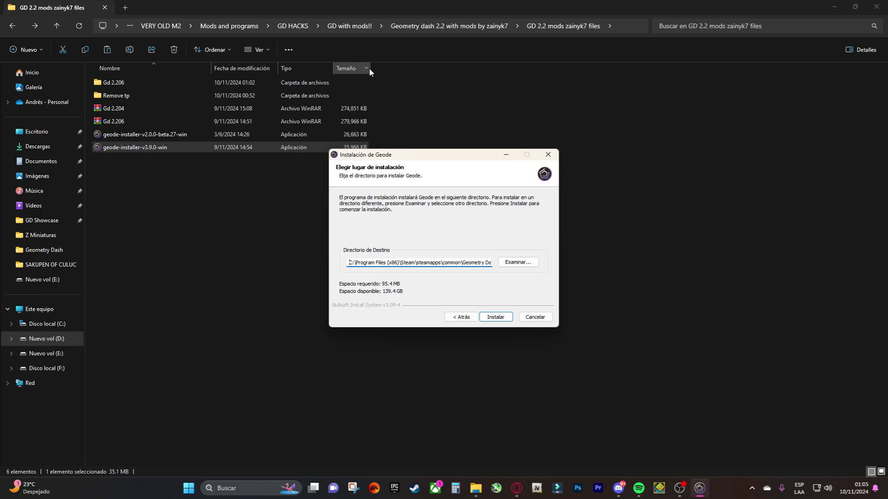
# Step: Open the gd .06 folder inside Gd 2.206, copy its full path, and return to the Geode installer
pyautogui.moveTo(393, 7); pyautogui.dragTo(393, 82)
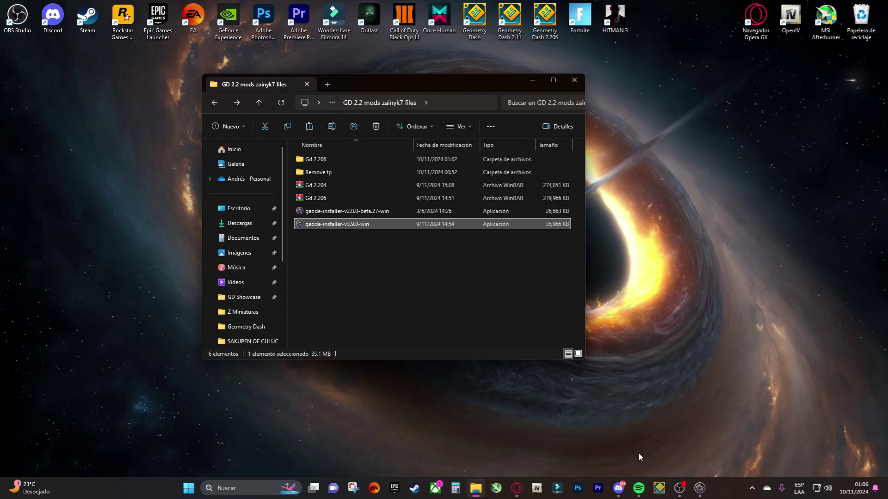
pyautogui.doubleClick(348, 159)
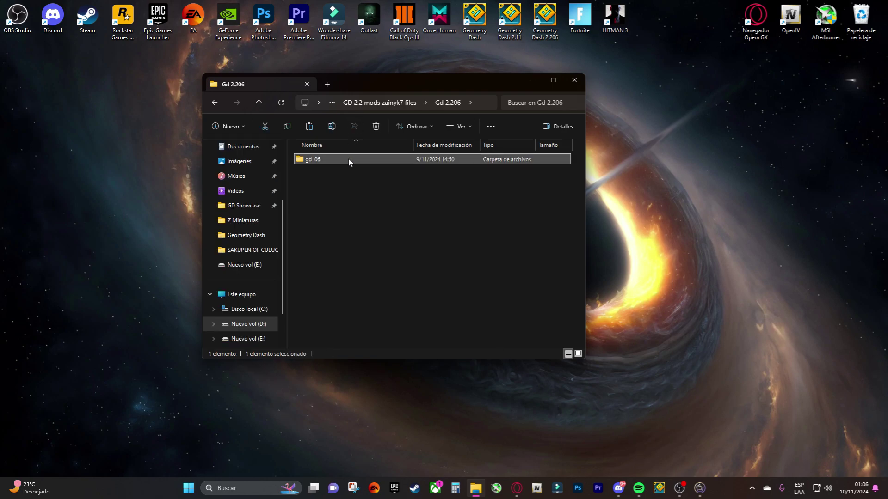
pyautogui.doubleClick(348, 159)
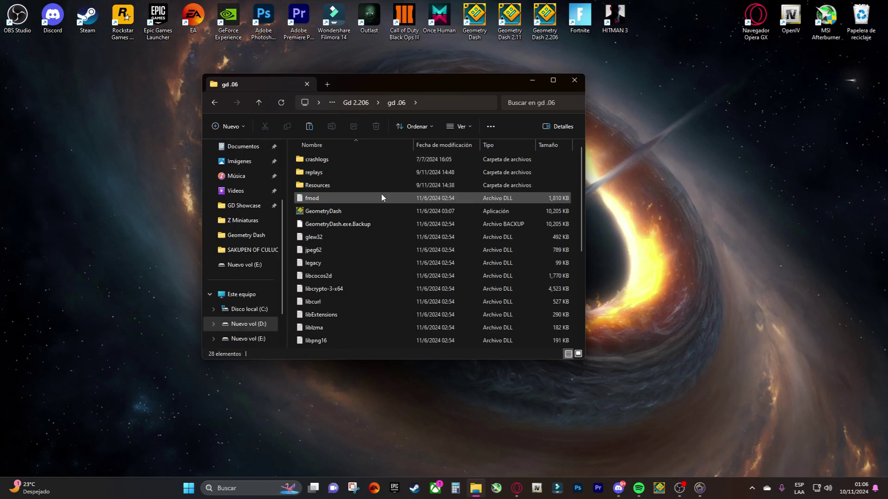
pyautogui.scroll(-5, 387, 290)
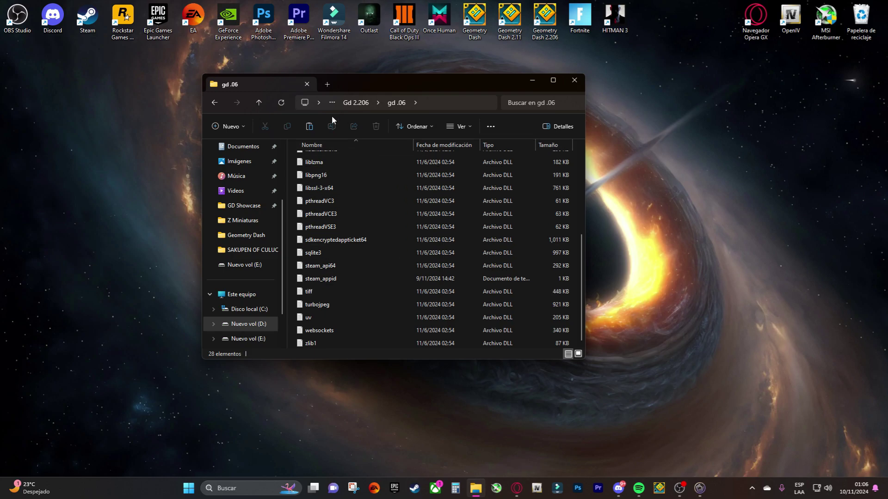
pyautogui.doubleClick(425, 88)
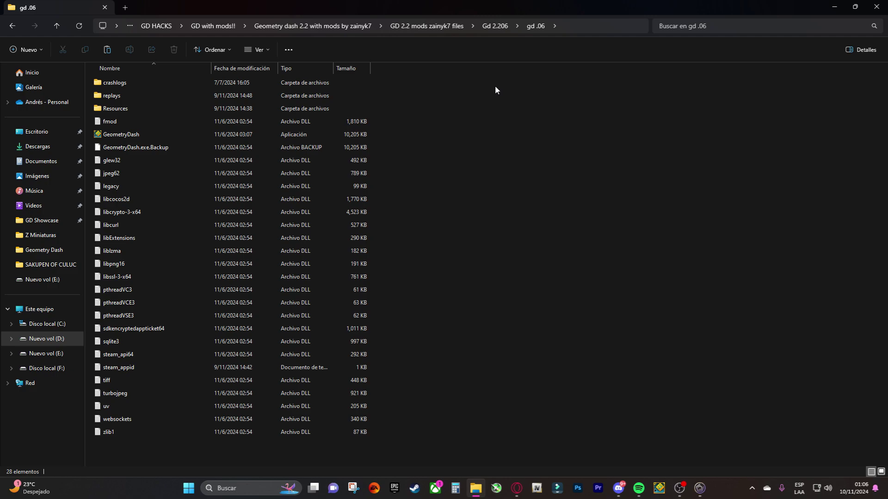
pyautogui.click(518, 26)
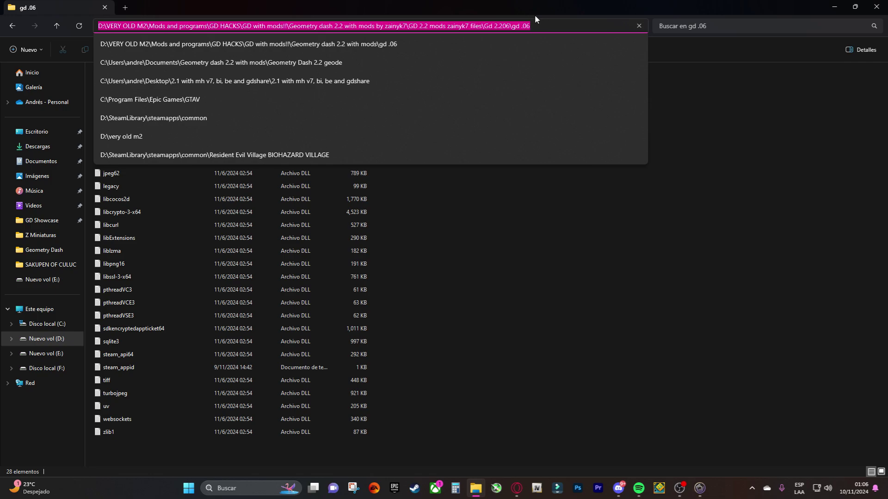
pyautogui.click(490, 245)
pyautogui.click(699, 487)
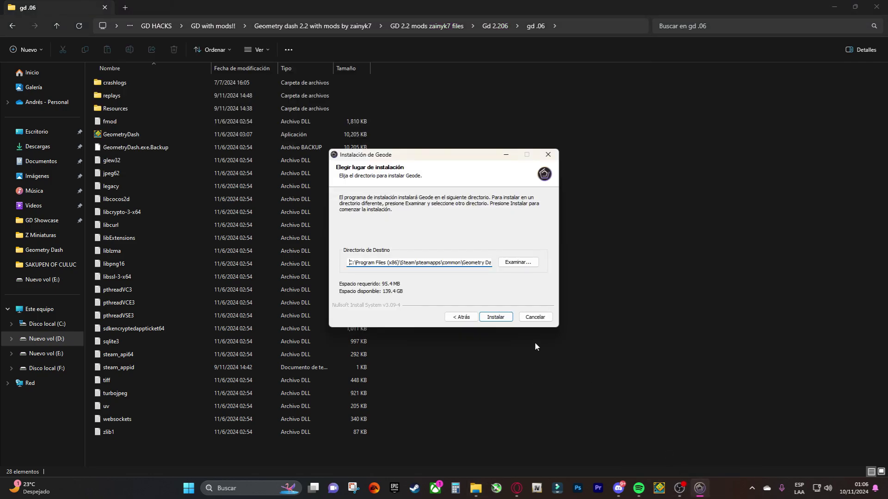
# Step: Replace the installer's destination directory with the path of the gd .06 folder, install Geode there, and finish the setup
pyautogui.moveTo(481, 263); pyautogui.dragTo(358, 263)
pyautogui.press('BackSpace')
pyautogui.hotkey('ctrl', 'a')
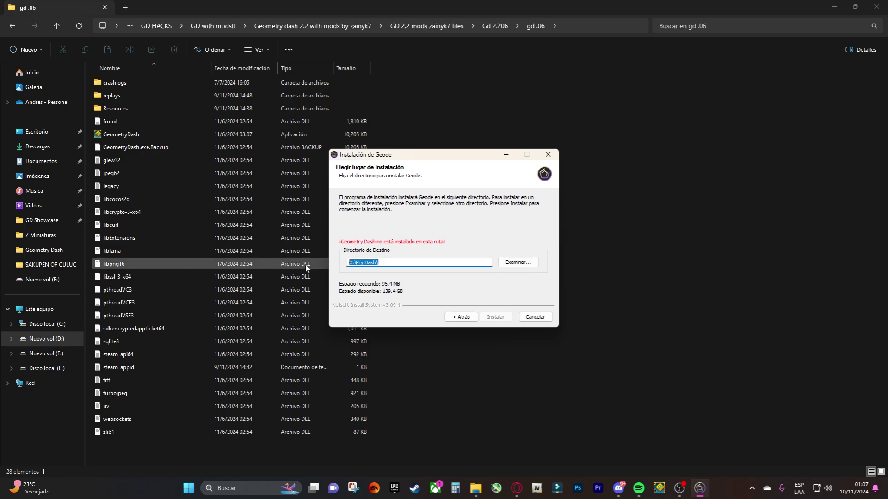
pyautogui.write('D:\\GD HACKS\\GD with mods!!\\Geometry dash 2.2 with mods by zainyk7\\GD 2.2 mods zainyk7 files\\Gd 2.206\\gd .06')
pyautogui.click(491, 318)
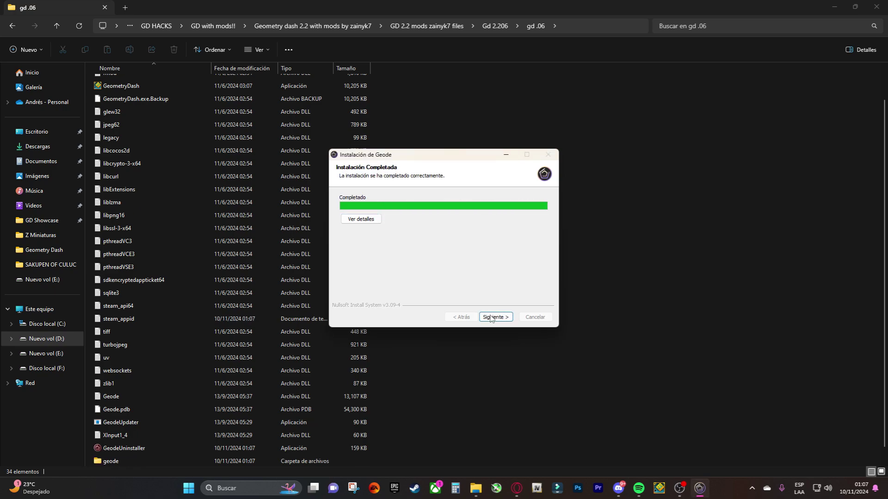
pyautogui.click(491, 318)
pyautogui.click(489, 317)
# Step: Launch GeometryDash from the gd .06 folder and open the Geode mods list from its main menu
pyautogui.scroll(2, 466, 338)
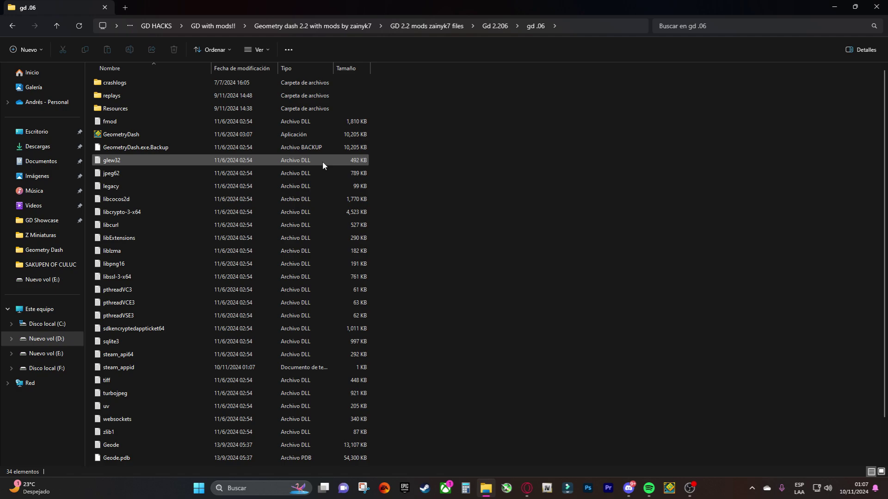
pyautogui.doubleClick(281, 136)
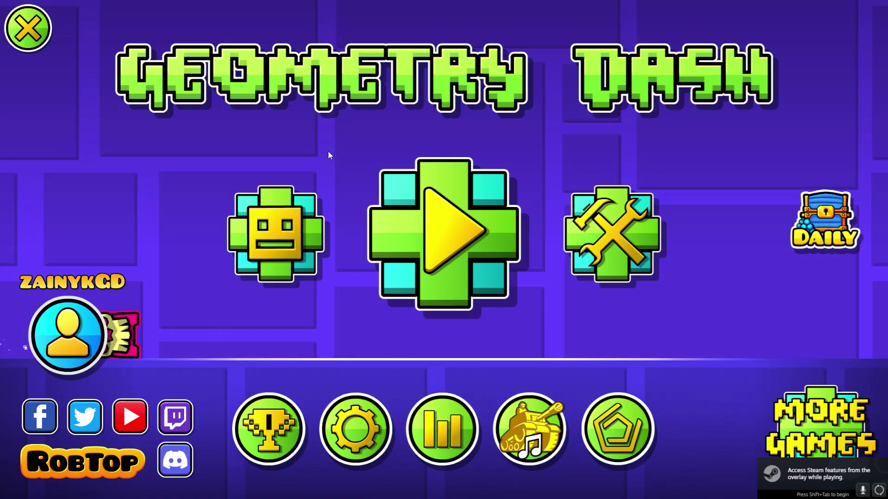
pyautogui.click(647, 416)
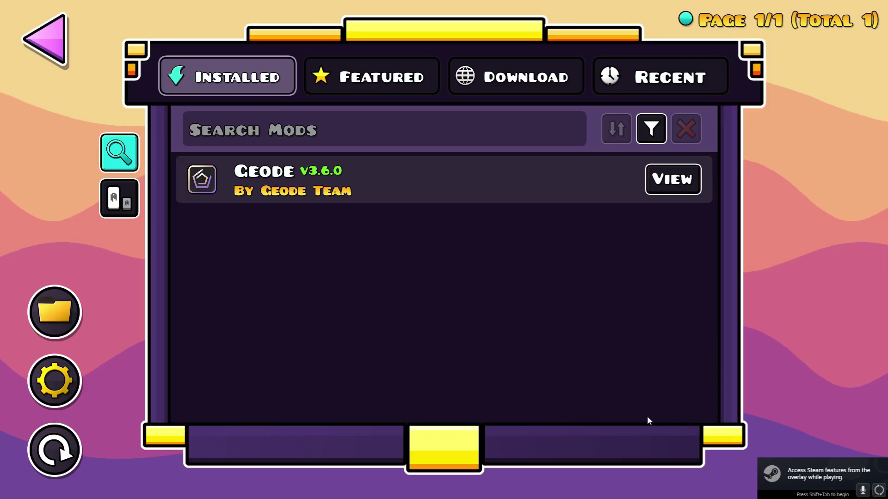
# Step: Browse the downloadable mods on the first page of Geode's Download list
pyautogui.click(494, 81)
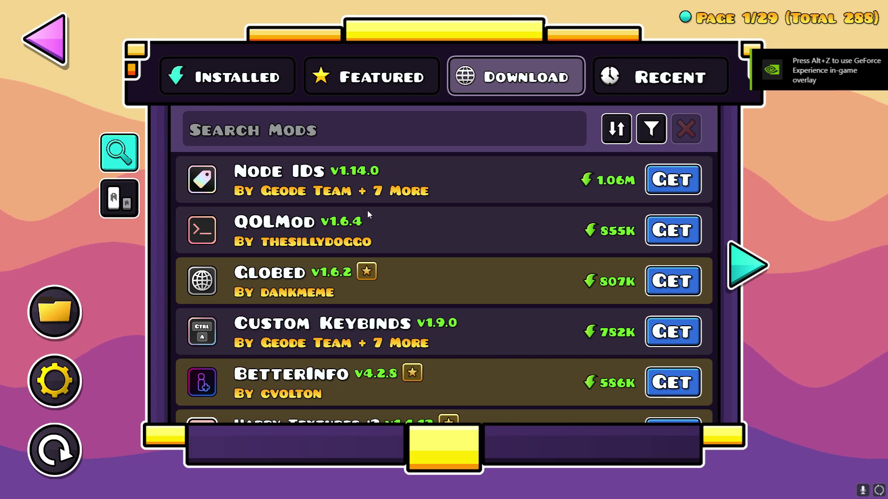
pyautogui.scroll(-5, 410, 259)
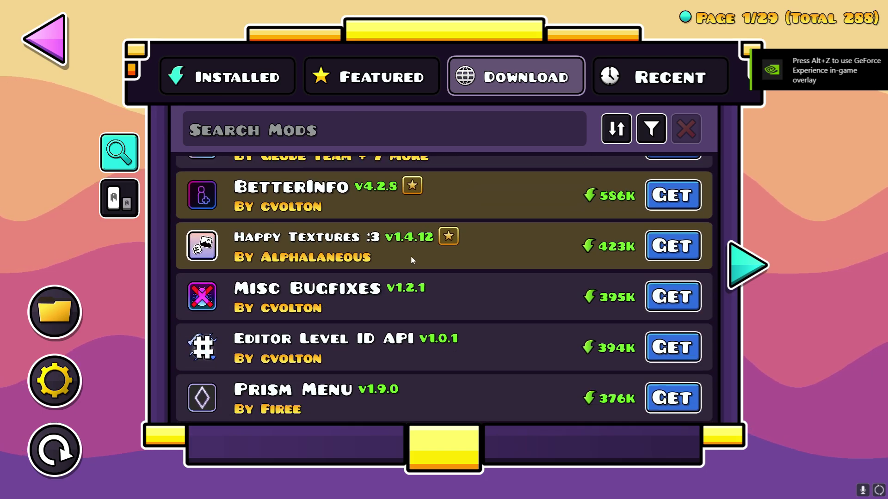
pyautogui.scroll(5, 411, 259)
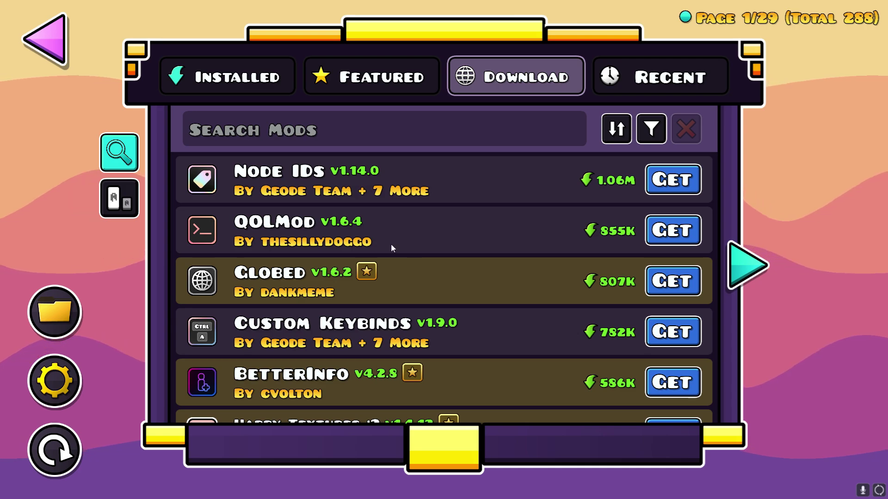
pyautogui.scroll(-4, 392, 248)
pyautogui.scroll(-1, 390, 244)
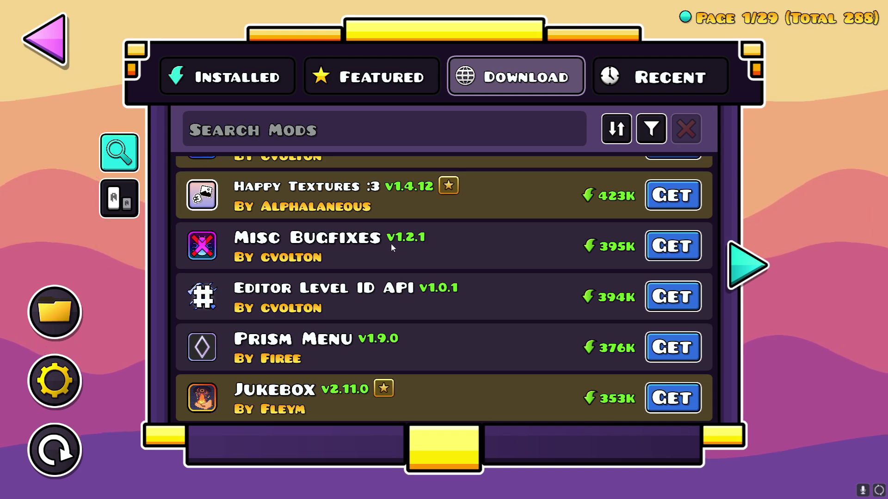
# Step: Search the downloadable mods for "demon"
pyautogui.click(265, 129)
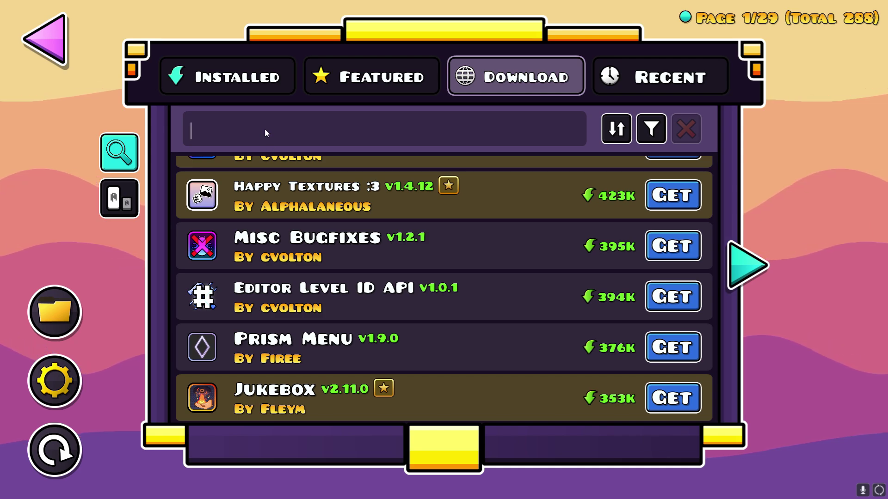
pyautogui.write('DEMOHN')
pyautogui.press('BackSpace')
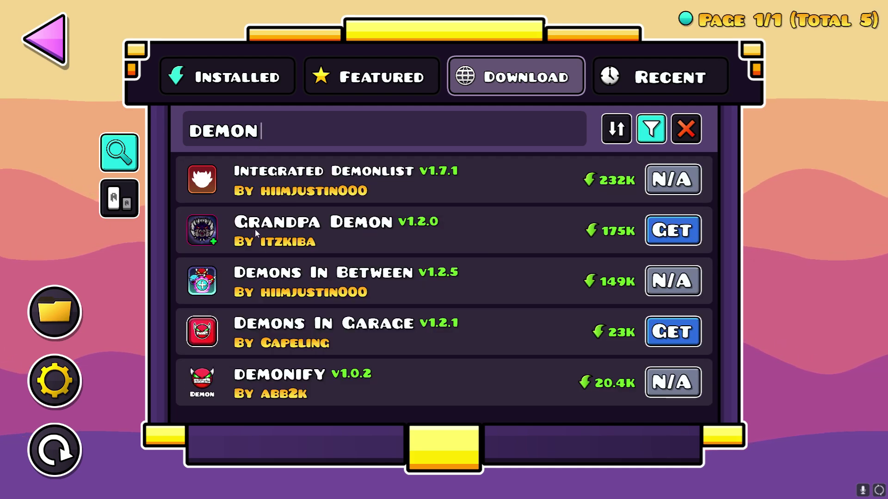
# Step: Change the mod search to "click" and try to get the Click Between Frames mod
pyautogui.press('BackSpace')
pyautogui.press('BackSpace')
pyautogui.press('BackSpace')
pyautogui.press('BackSpace')
pyautogui.press('BackSpace')
pyautogui.write('click')
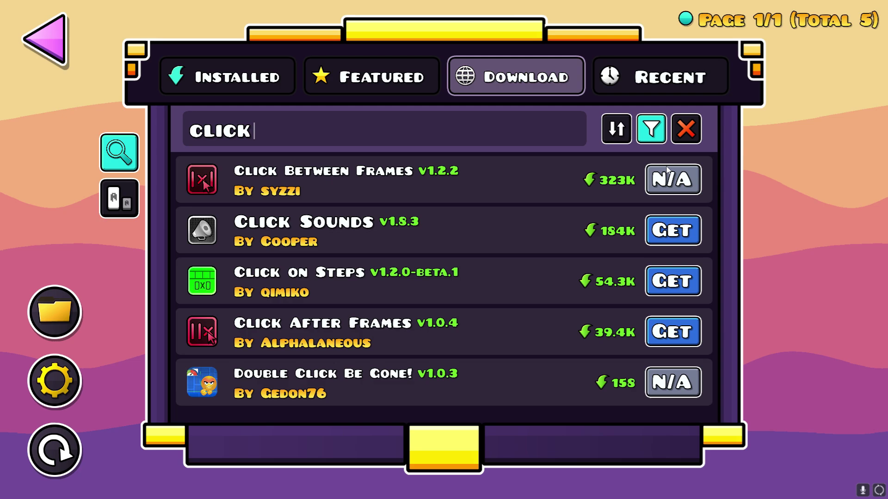
pyautogui.click(661, 184)
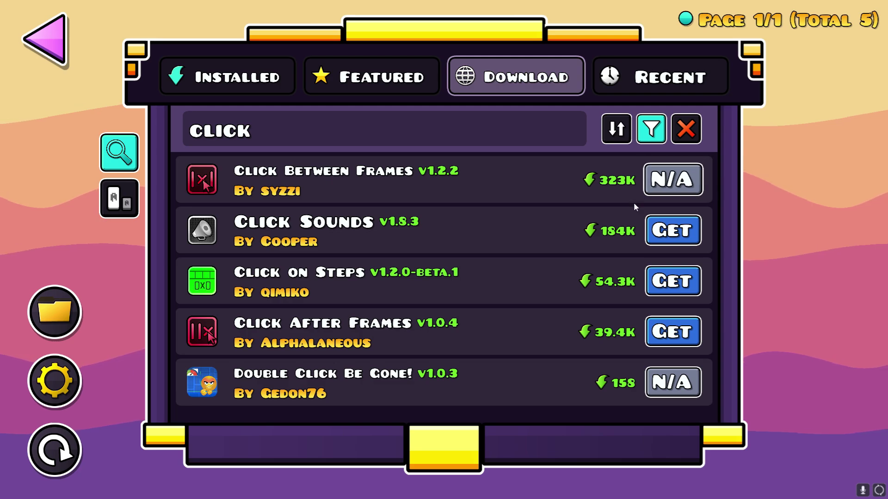
pyautogui.click(680, 192)
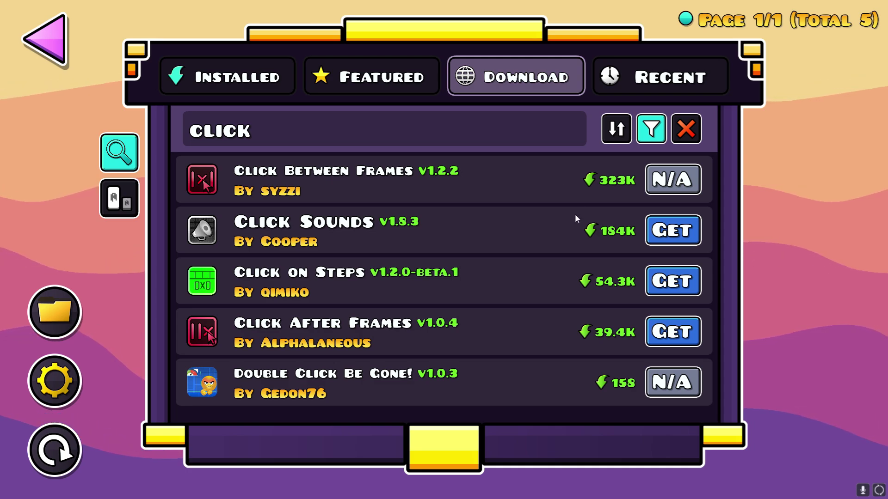
pyautogui.click(647, 185)
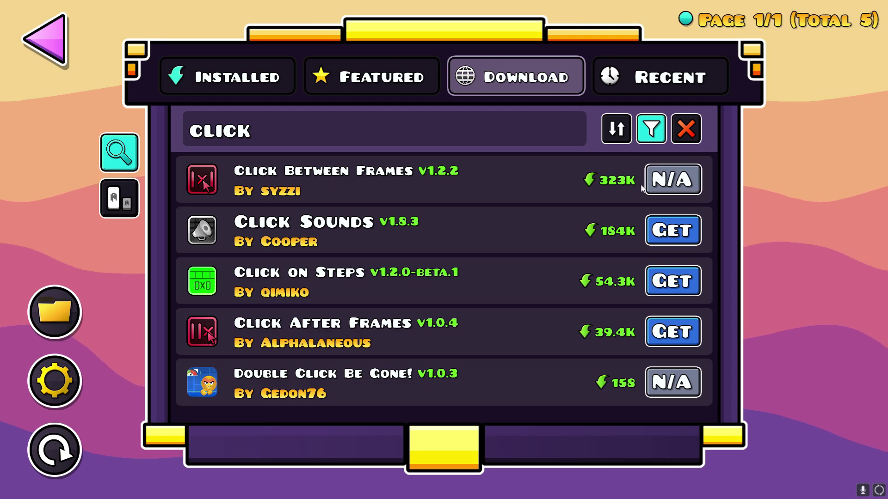
pyautogui.click(667, 192)
pyautogui.click(658, 191)
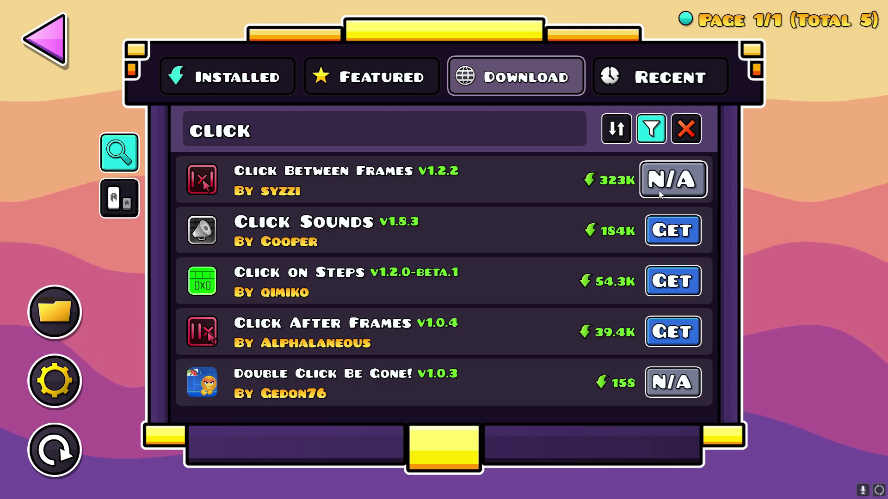
# Step: Clear the mod search and switch to File Explorer
pyautogui.press('BackSpace')
pyautogui.press('BackSpace')
pyautogui.press('BackSpace')
pyautogui.press('BackSpace')
pyautogui.press('BackSpace')
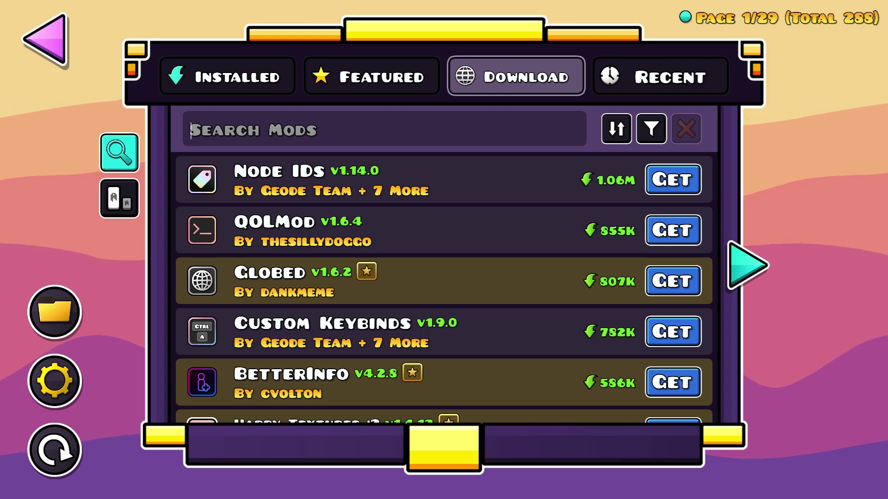
pyautogui.hotkey('alt', 'Tab')
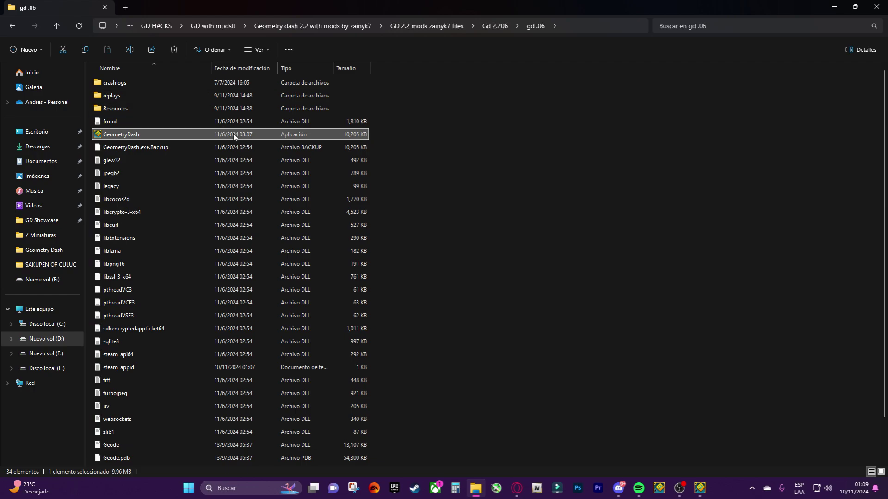
# Step: Refresh the gd .06 folder, and open the mods folder inside its geode folder
pyautogui.click(543, 235)
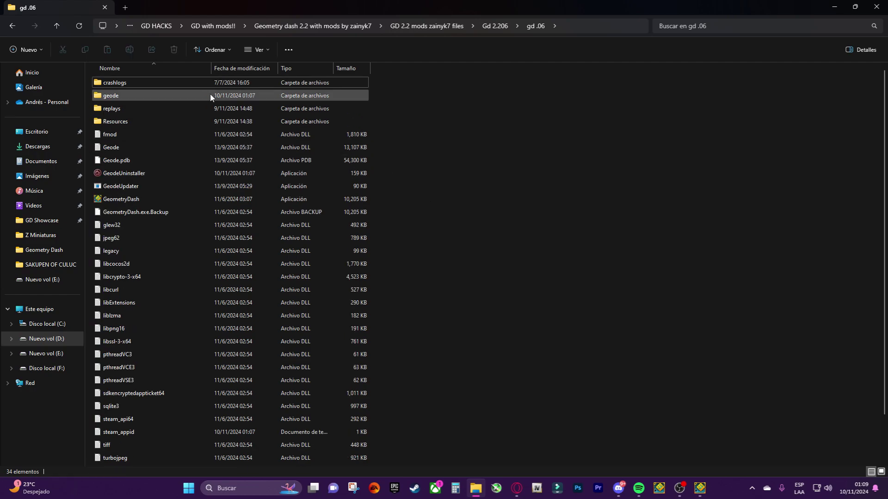
pyautogui.doubleClick(209, 93)
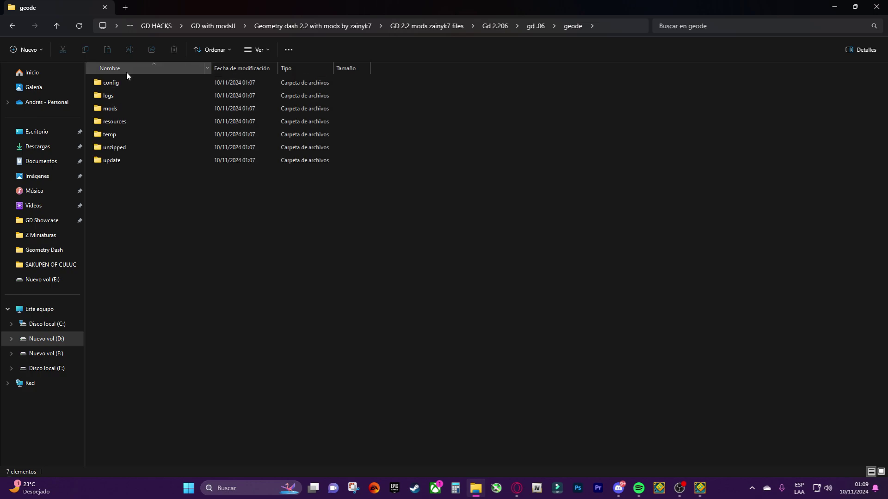
pyautogui.doubleClick(124, 109)
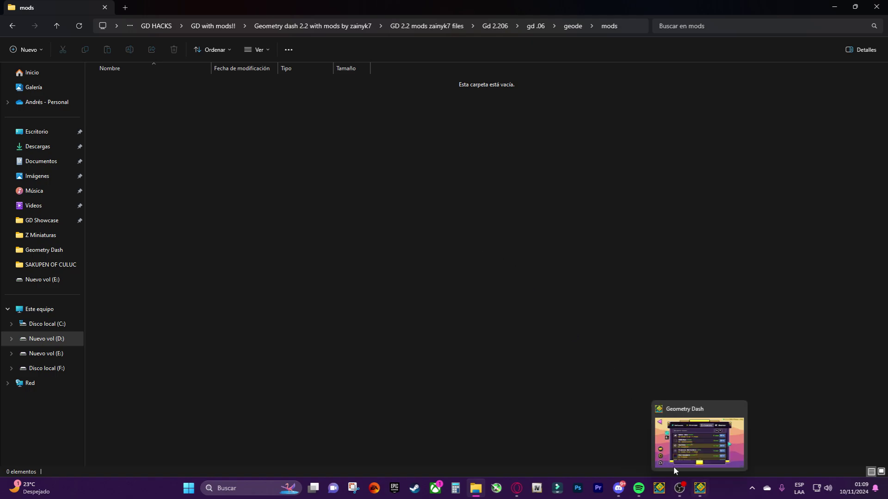
# Step: In a new File Explorer tab, browse drive D: through VERY OLD M2 and Mods and programs to GD HACKS, and copy the zilko.xdbot file
pyautogui.click(124, 8)
pyautogui.click(46, 338)
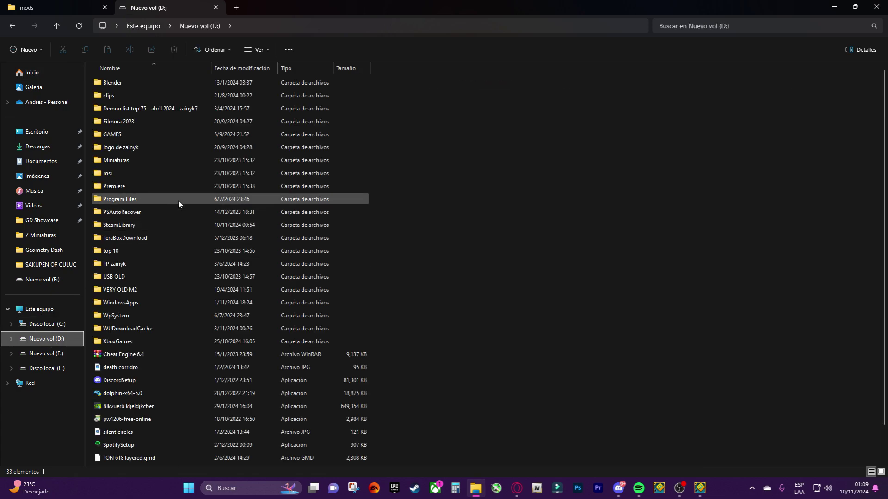
pyautogui.scroll(-2, 179, 199)
pyautogui.doubleClick(143, 253)
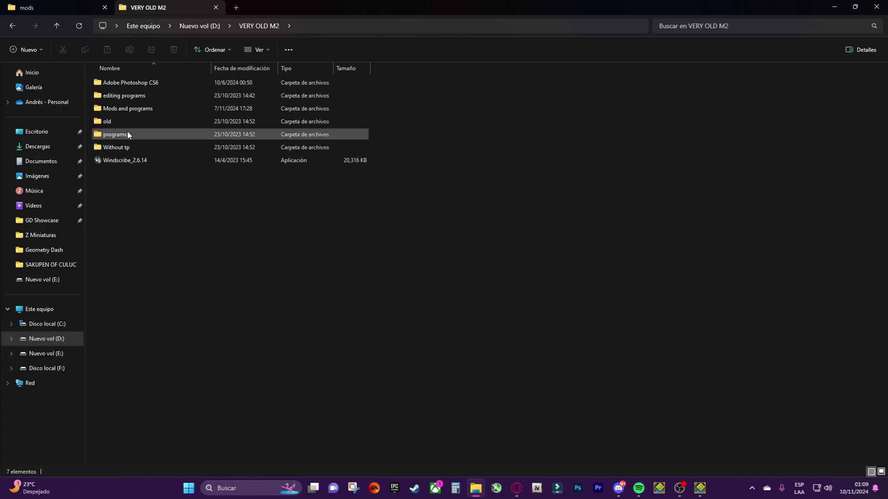
pyautogui.doubleClick(129, 108)
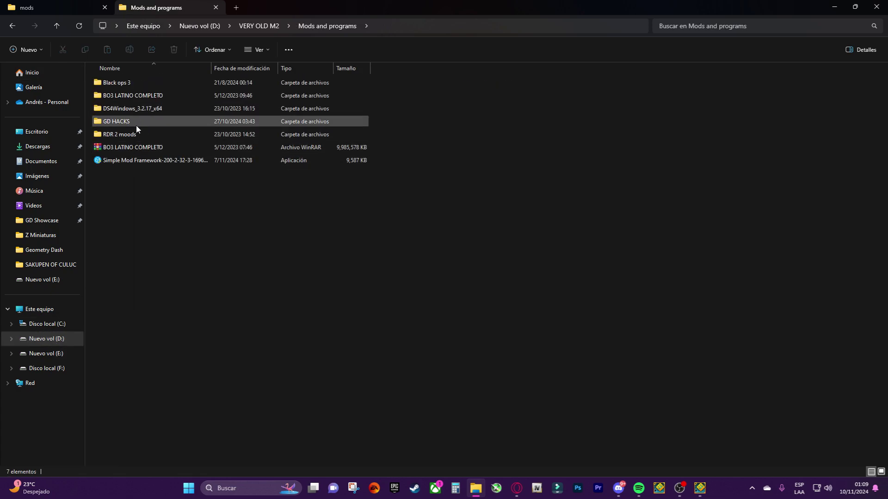
pyautogui.doubleClick(136, 123)
pyautogui.scroll(-3, 170, 231)
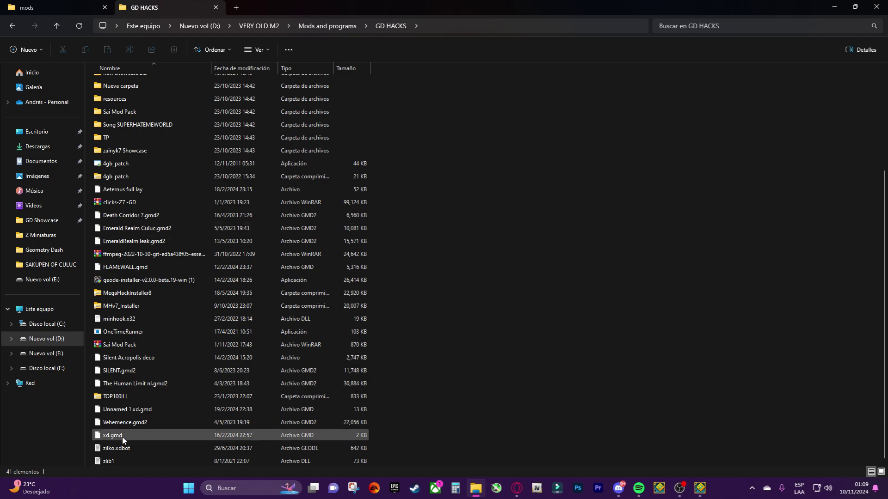
pyautogui.click(305, 451)
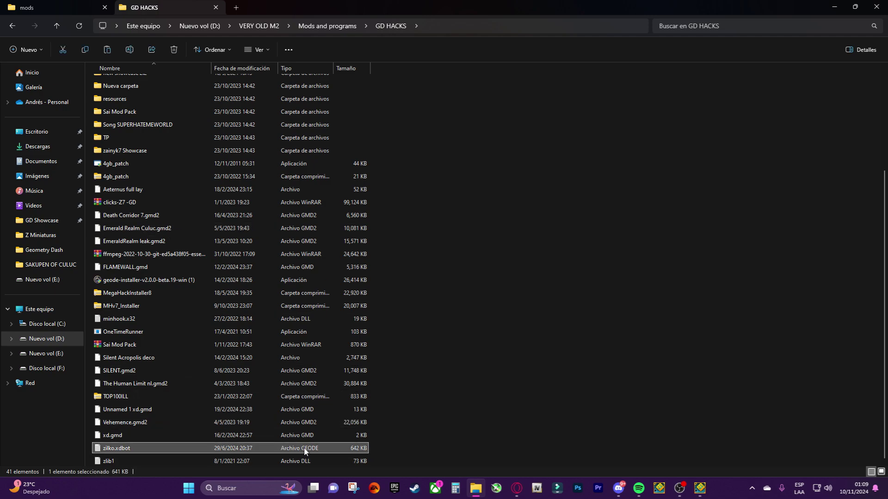
# Step: Paste the zilko.xdbot file into the mods folder inside gd .06's geode folder
pyautogui.click(34, 9)
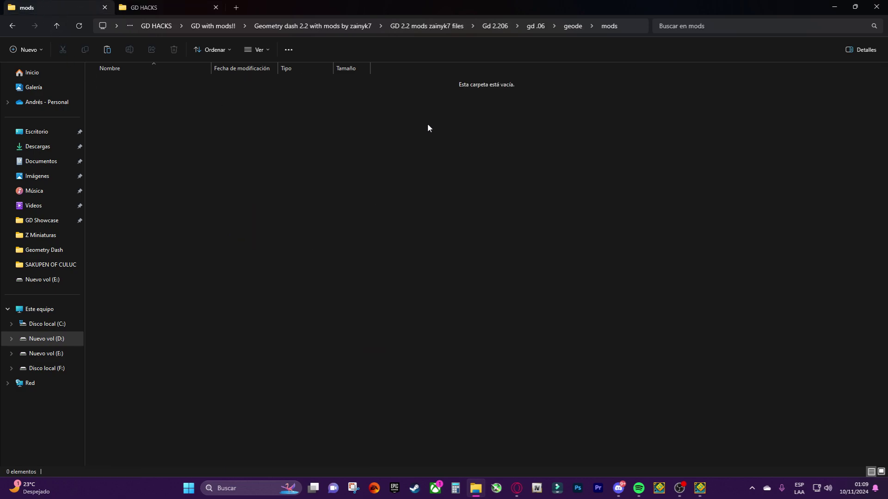
pyautogui.hotkey('alt', 'Up')
pyautogui.hotkey('alt', 'Up')
pyautogui.doubleClick(129, 93)
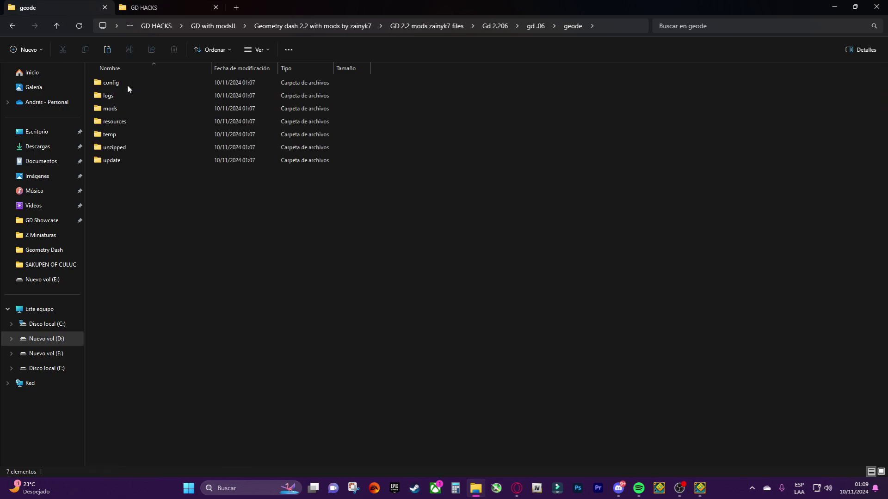
pyautogui.doubleClick(129, 108)
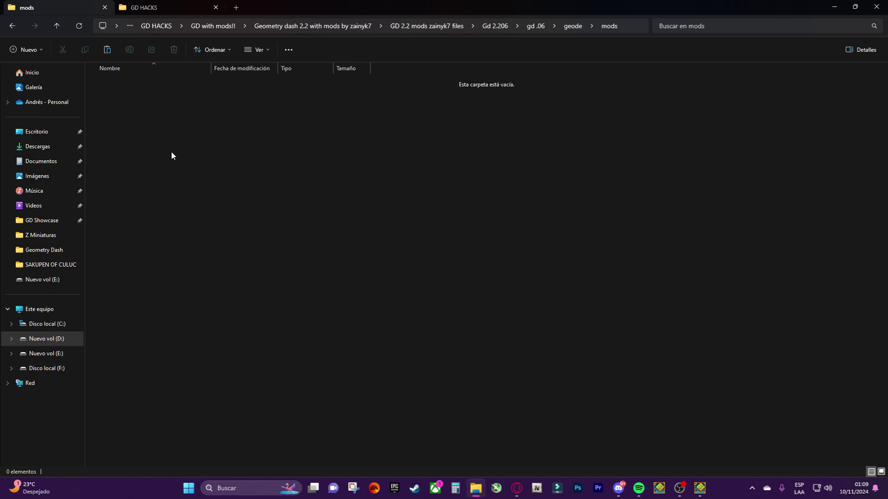
pyautogui.hotkey('ctrl', 'v')
pyautogui.click(172, 152)
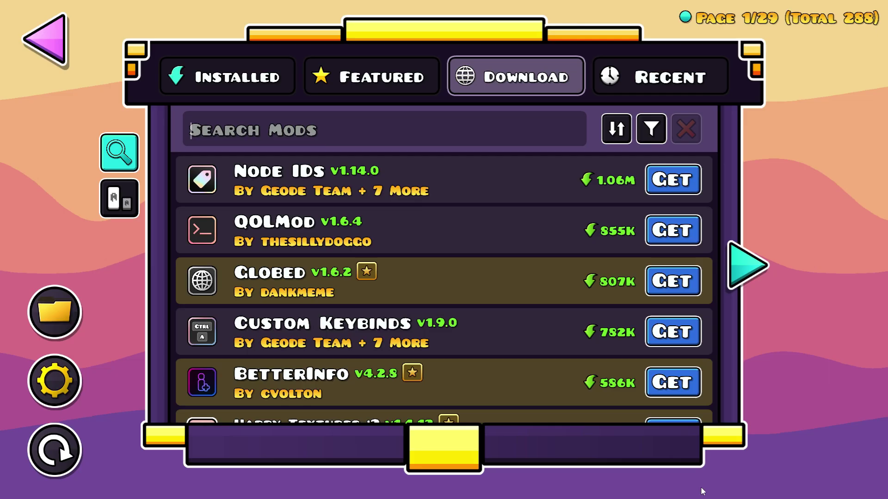
# Step: Install the BetterInfo mod from the downloadable mods in Geometry Dash and restart the game
pyautogui.scroll(-2, 291, 212)
pyautogui.scroll(2, 292, 208)
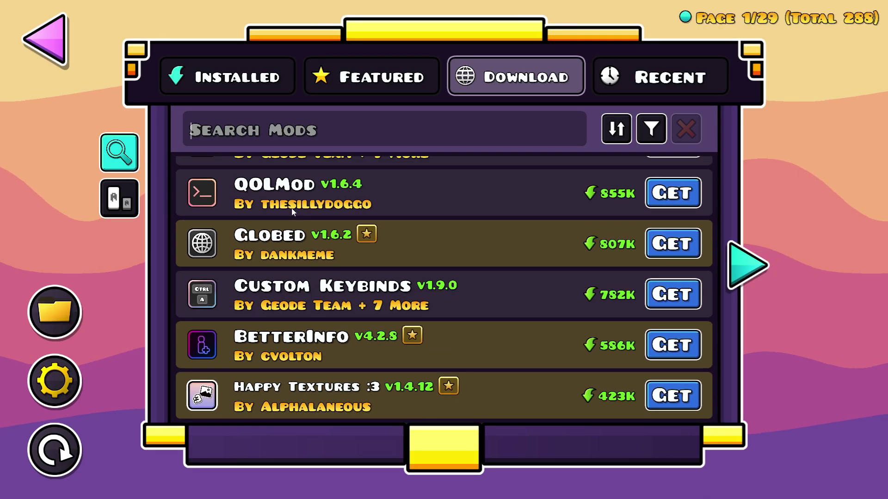
pyautogui.scroll(-3, 306, 165)
pyautogui.click(658, 216)
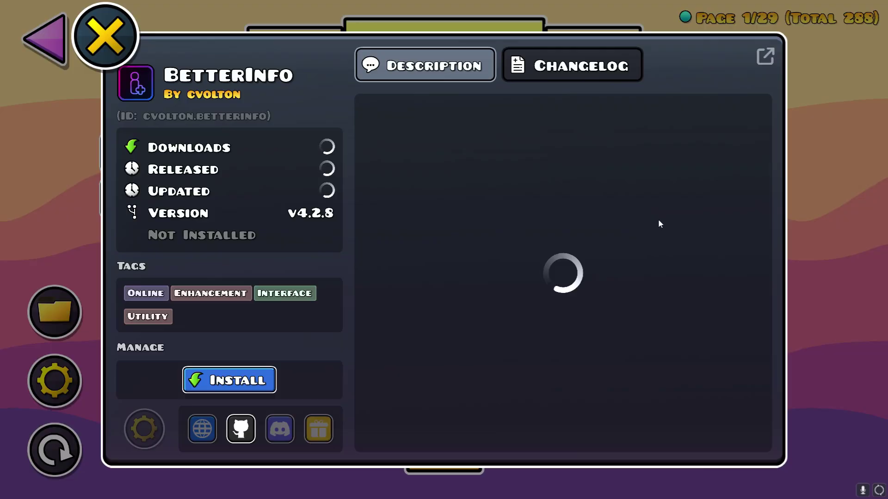
pyautogui.click(248, 372)
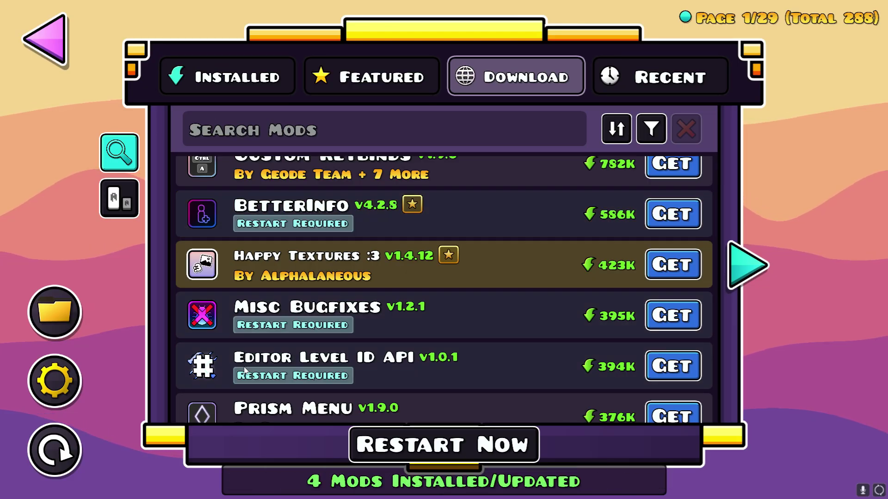
pyautogui.click(381, 441)
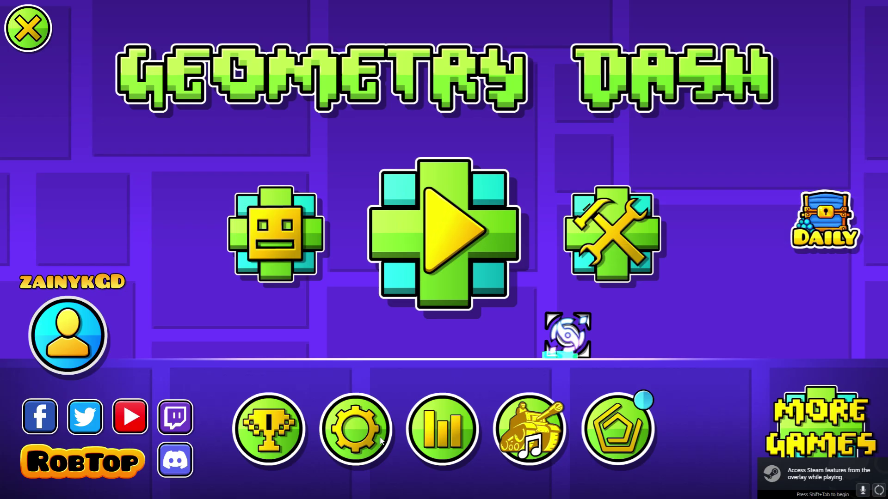
# Step: Look through the list of installed Geode mods from start to end and leave the mod list
pyautogui.scroll(-3, 421, 204)
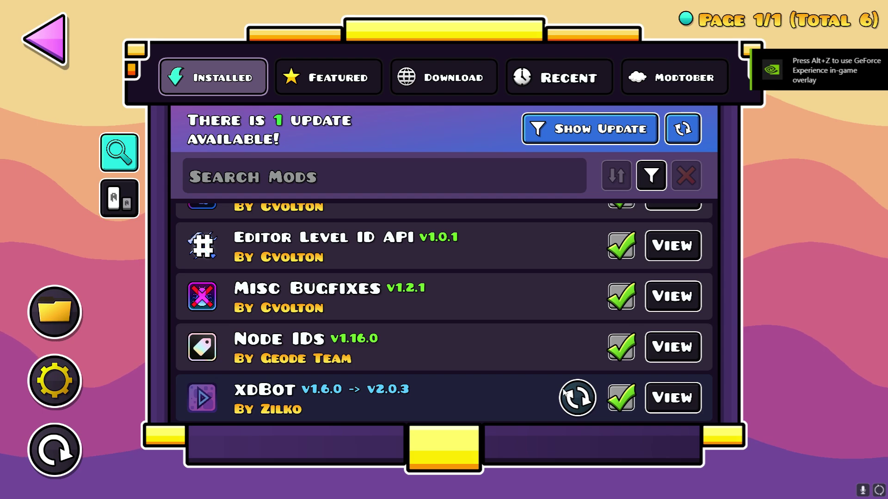
pyautogui.scroll(3, 531, 384)
pyautogui.scroll(-3, 527, 379)
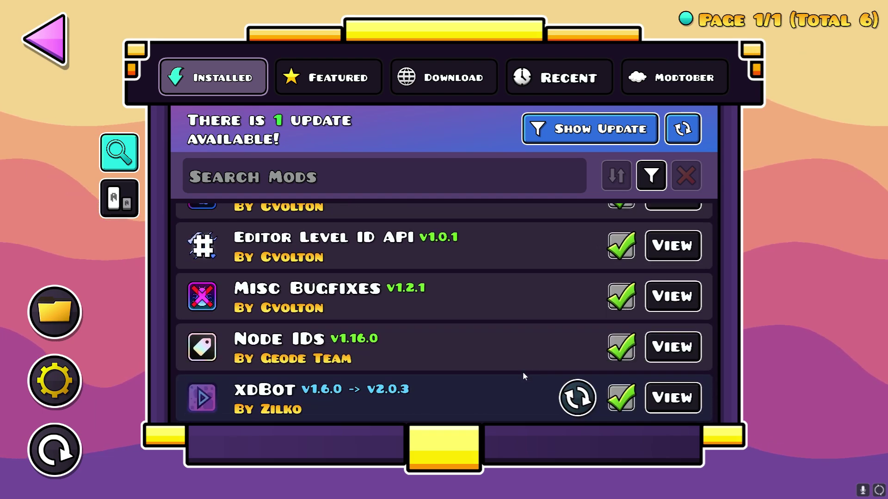
pyautogui.scroll(3, 497, 359)
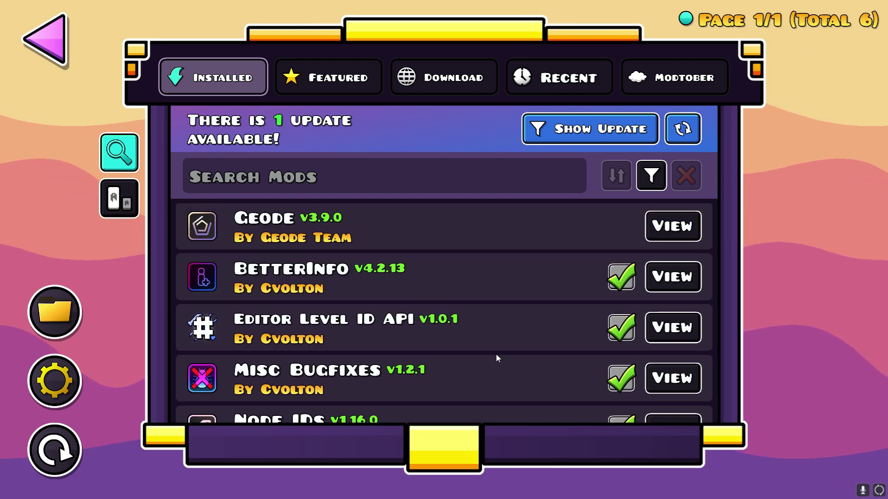
pyautogui.click(42, 38)
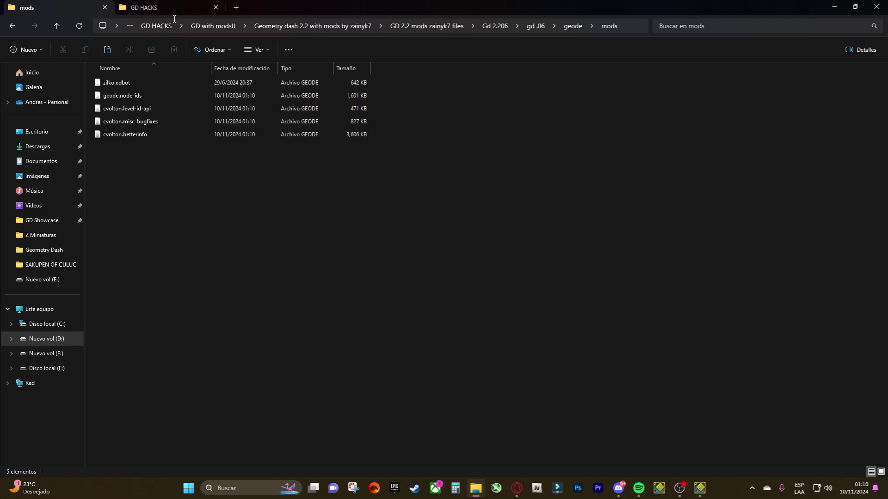
# Step: Launch UniversalInstaller from the MegaHackInstaller folder inside GD HACKS' MegaHackInstaller8 folder
pyautogui.click(174, 9)
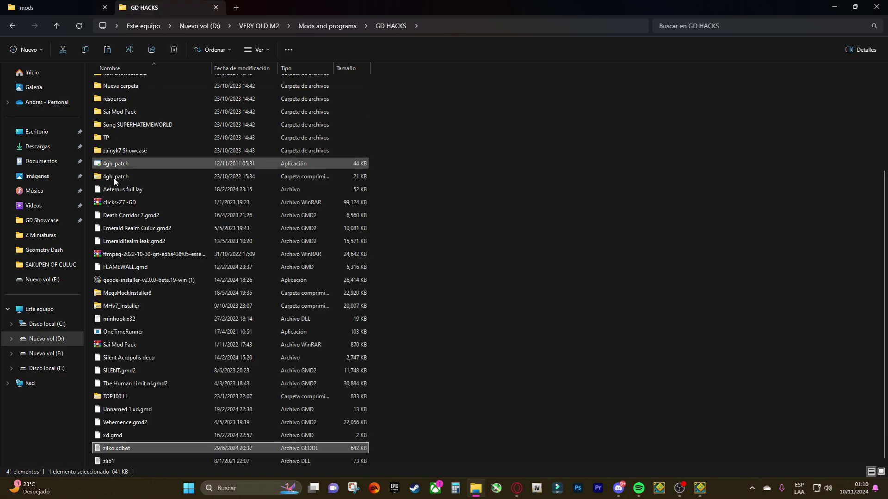
pyautogui.scroll(1, 123, 250)
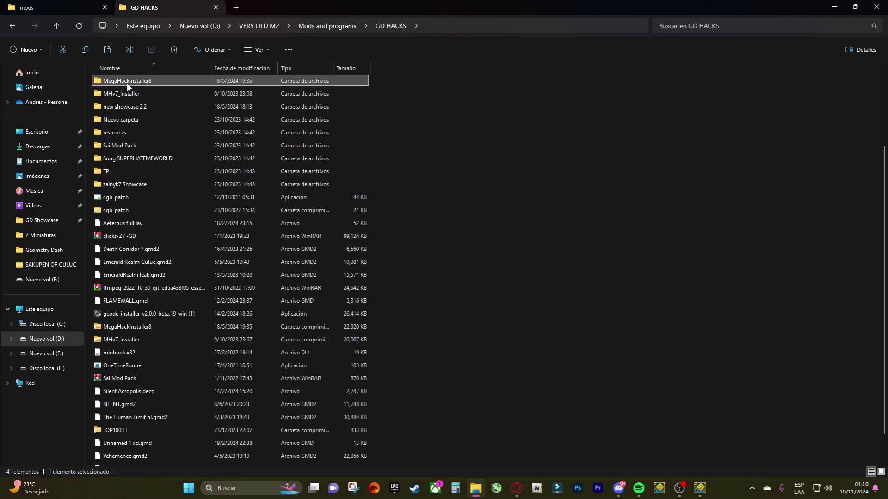
pyautogui.doubleClick(143, 81)
pyautogui.doubleClick(147, 82)
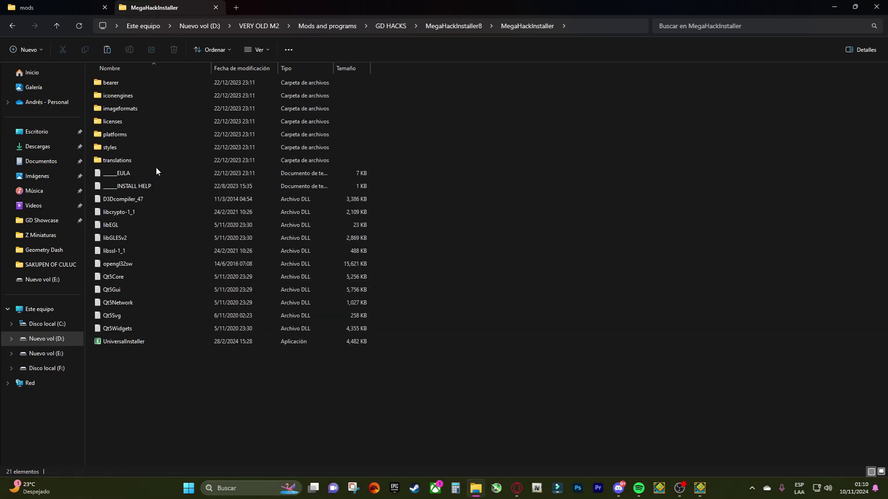
pyautogui.click(153, 341)
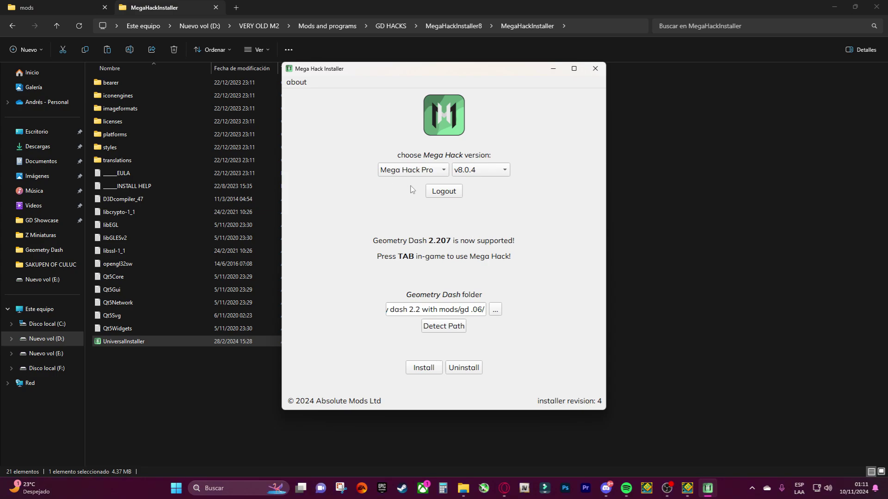
# Step: Choose Mega Hack (2.206) in the Mega Hack Installer and open the file browser for the Geometry Dash folder
pyautogui.click(412, 172)
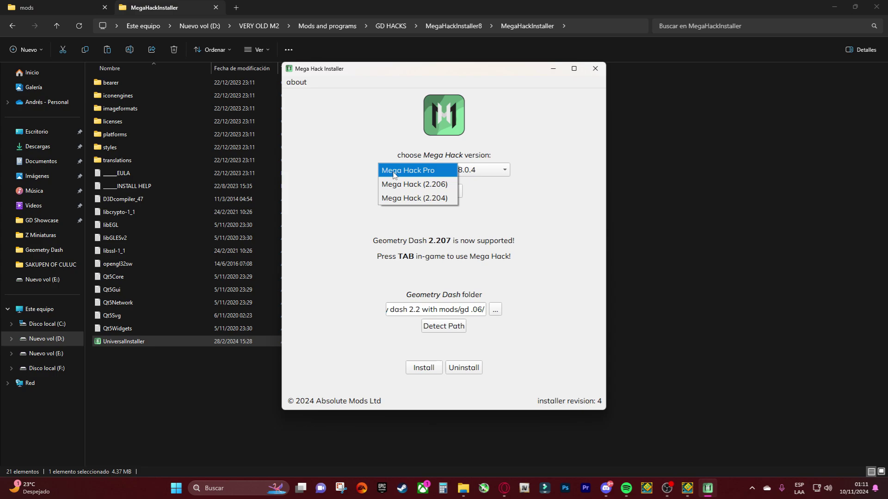
pyautogui.click(393, 174)
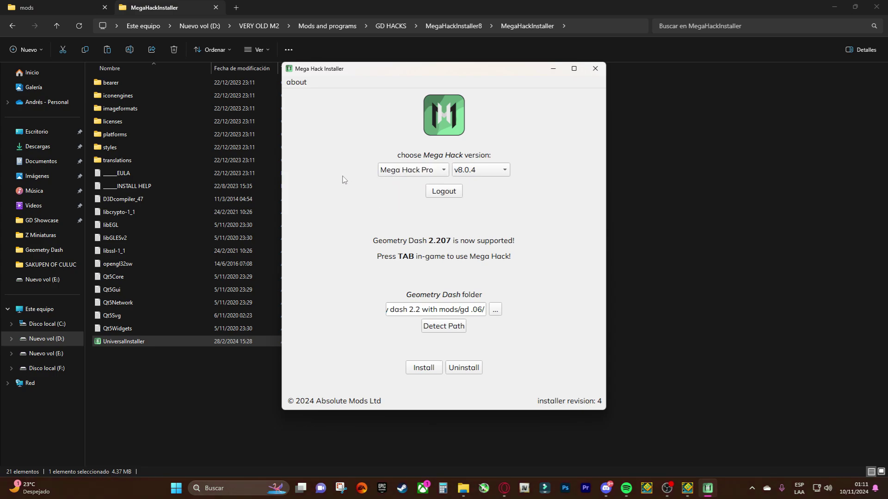
pyautogui.click(381, 171)
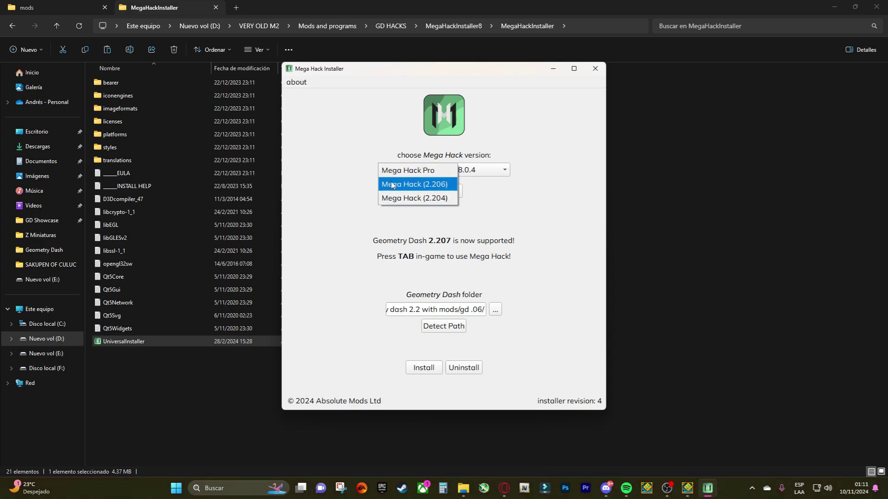
pyautogui.click(392, 185)
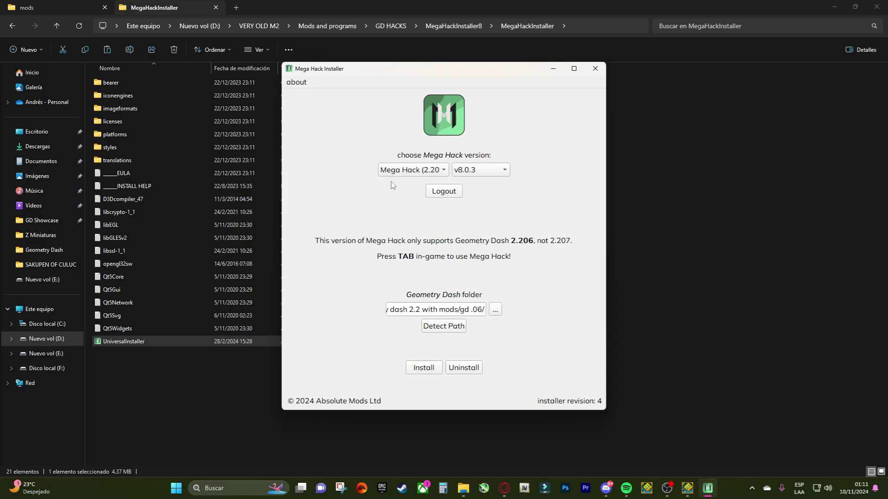
pyautogui.click(472, 174)
pyautogui.click(462, 187)
pyautogui.click(496, 310)
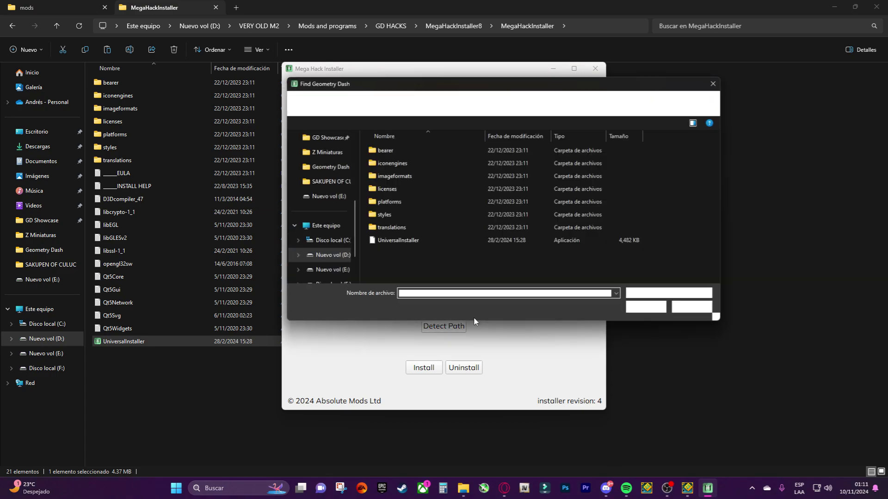
pyautogui.click(531, 106)
pyautogui.write('"D:\\VERY OLD M2\\Mods and programs\\GD HACKS\\zilko.xdbot.geode"')
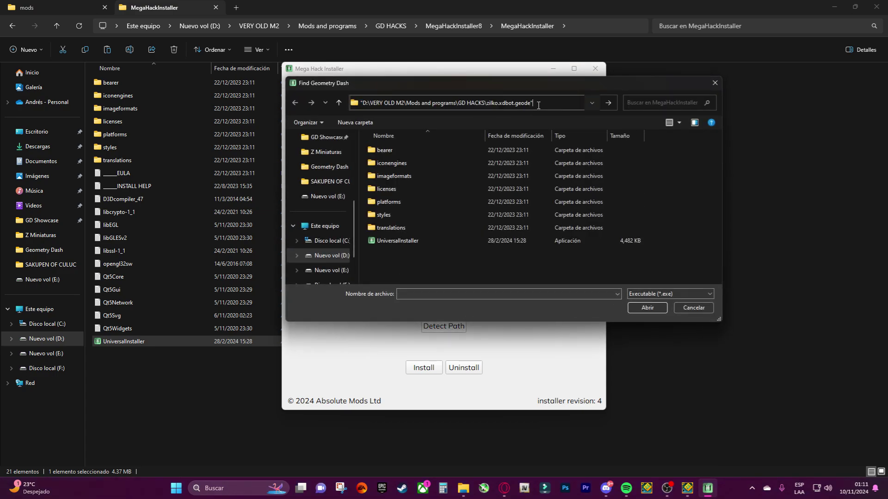
pyautogui.hotkey('ctrl', 'a')
pyautogui.press('Return')
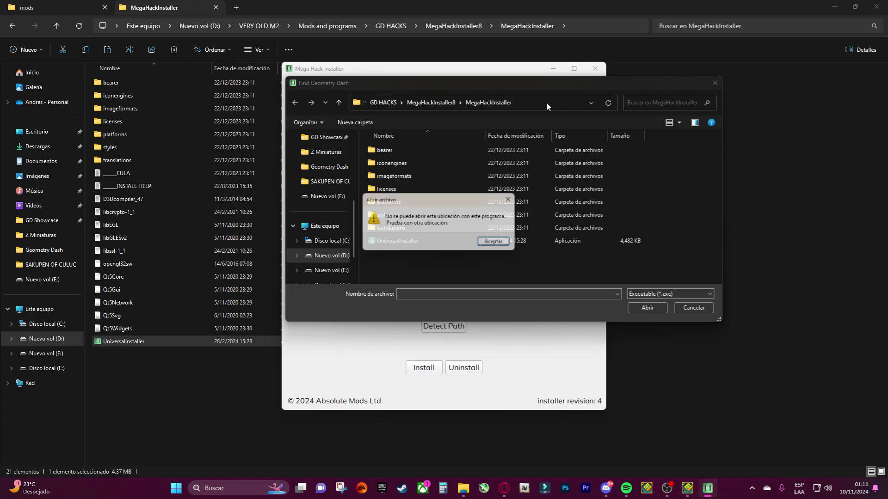
pyautogui.click(509, 242)
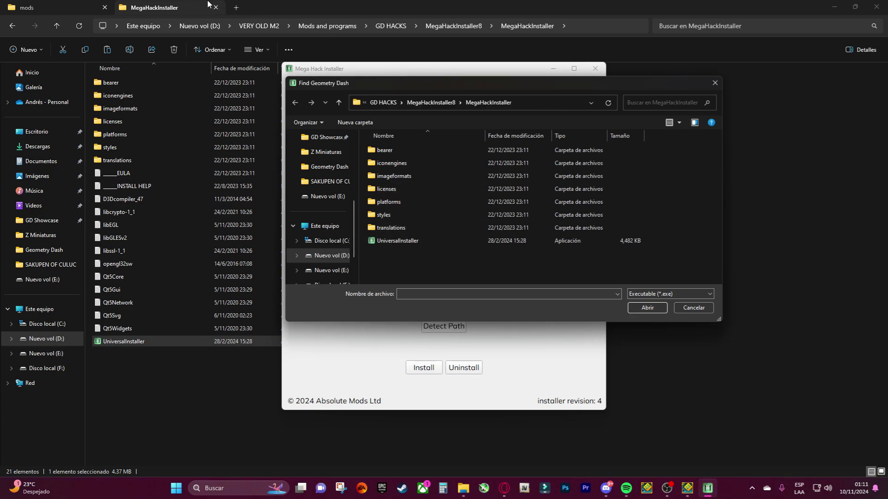
# Step: Return to the mods folder in File Explorer, go up to the gd .06 folder, and copy its path
pyautogui.click(28, 8)
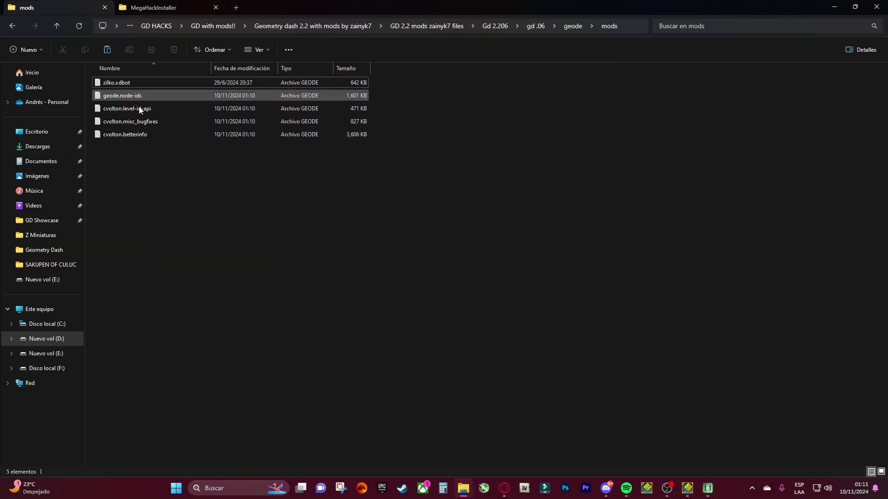
pyautogui.hotkey('alt', 'Up')
pyautogui.hotkey('alt', 'Up')
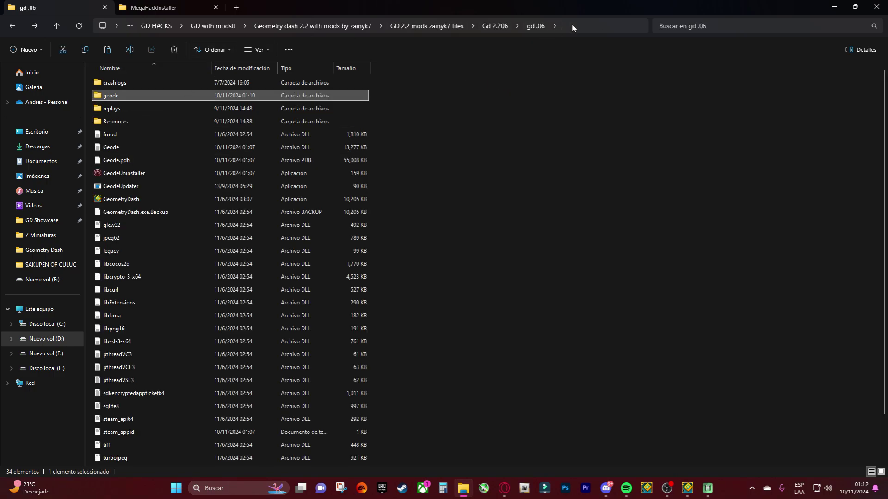
pyautogui.click(571, 25)
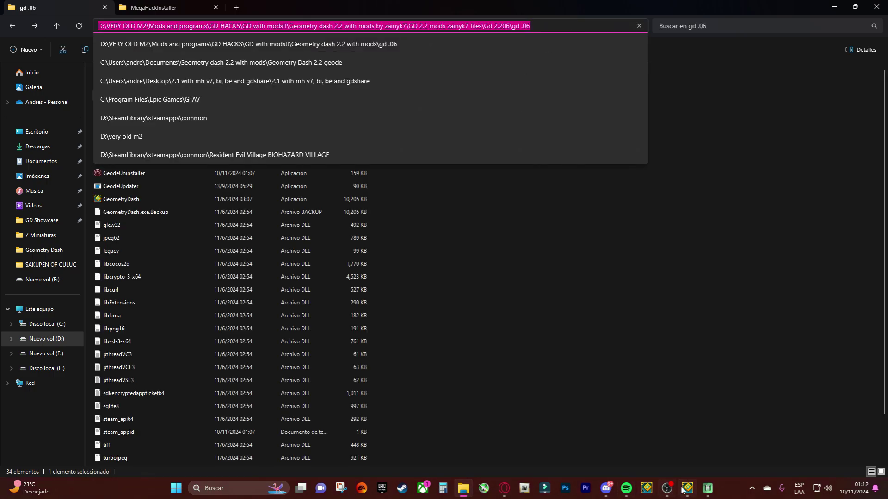
# Step: Paste the gd .06 path into the installer's file browser and choose the GeometryDash application there as the game location
pyautogui.click(707, 489)
pyautogui.click(540, 102)
pyautogui.write('D:\\GD HACKS\\GD with mods!!\\Geometry dash 2.2 with mods by zainyk7\\GD 2.2 mods zainyk7 files\\Gd 2.206\\gd .06')
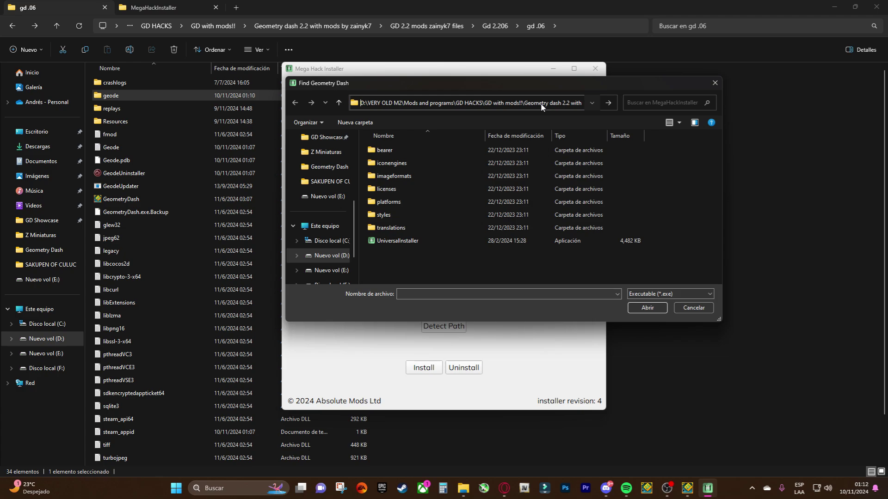
pyautogui.press('Return')
pyautogui.click(432, 230)
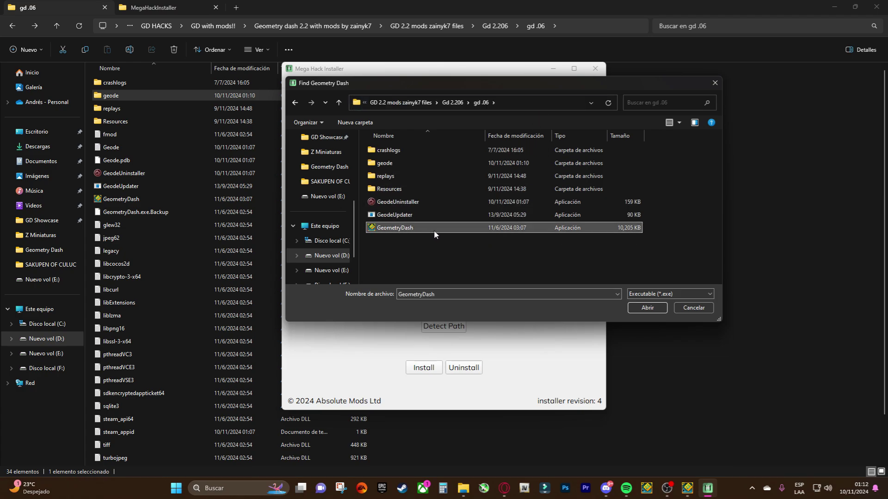
pyautogui.click(647, 309)
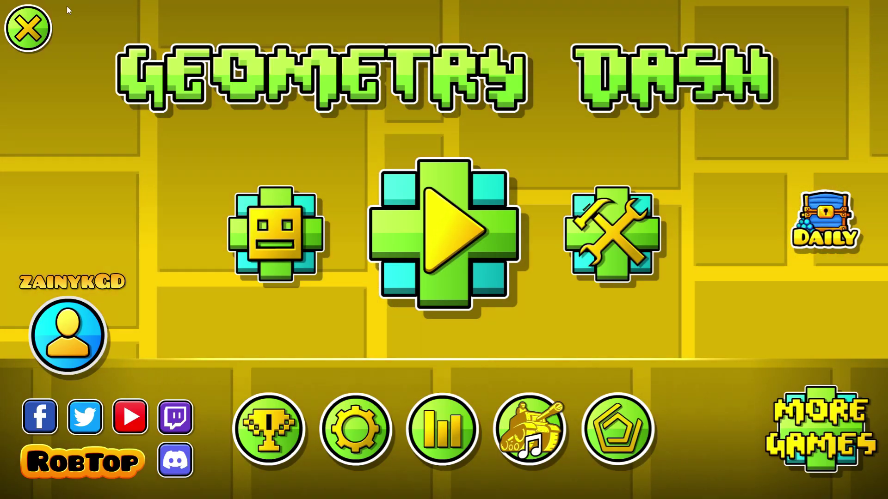
# Step: Quit the running Geometry Dash game and install Mega Hack (2.206) into the chosen game location with the Mega Hack Installer
pyautogui.press('Escape')
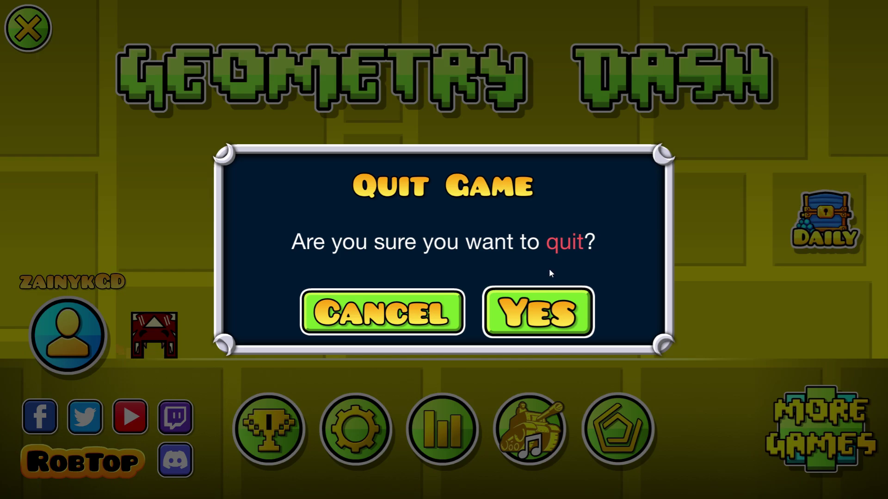
pyautogui.press('Return')
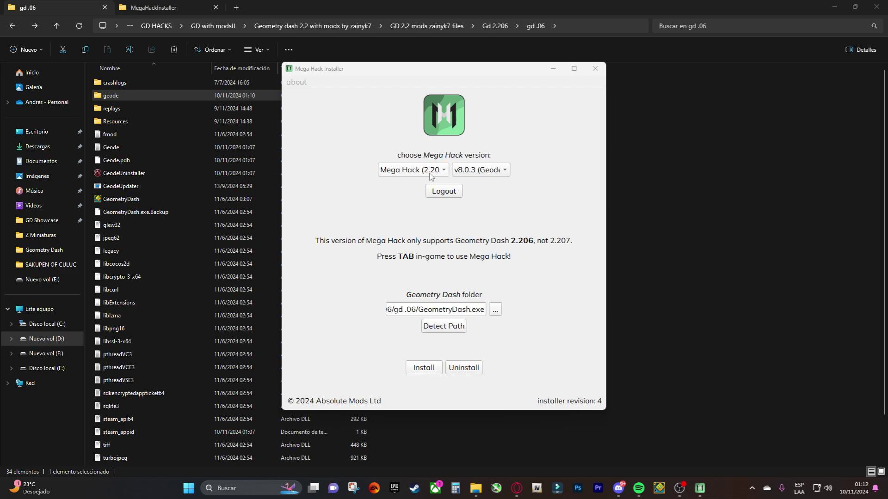
pyautogui.click(425, 368)
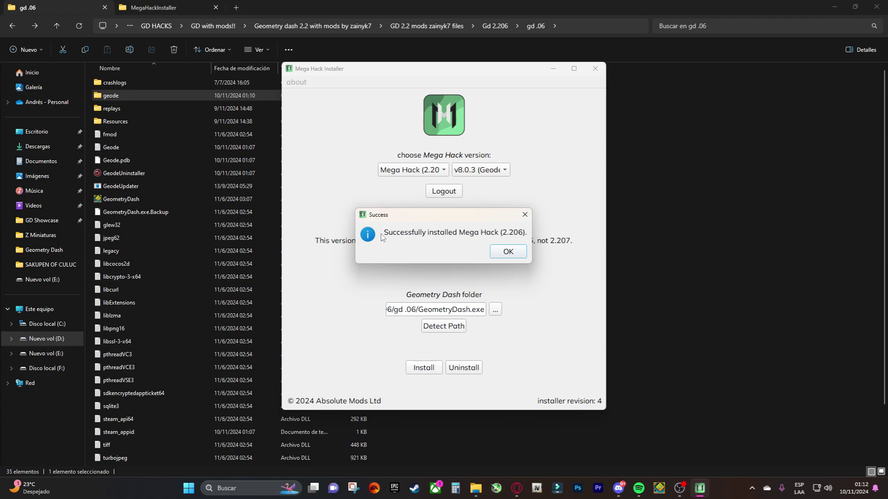
pyautogui.click(494, 252)
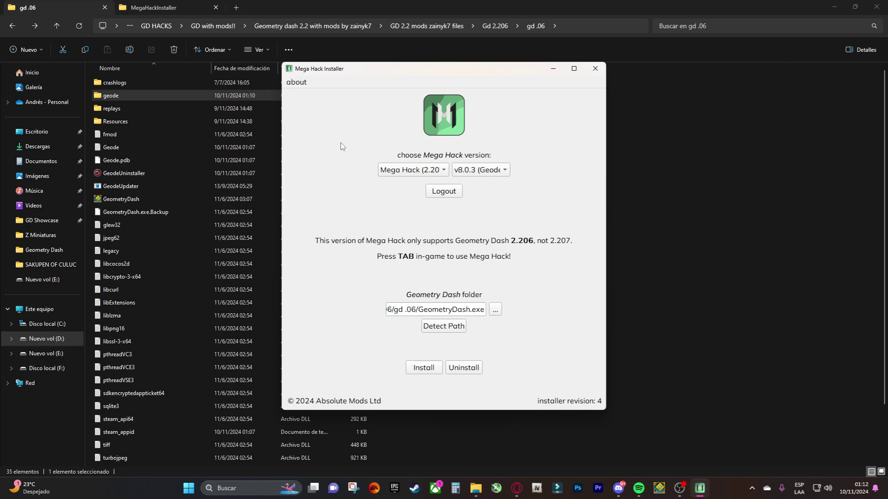
# Step: Launch GeometryDash from the gd .06 folder and show and hide the in-game Mega Hack menu
pyautogui.doubleClick(105, 198)
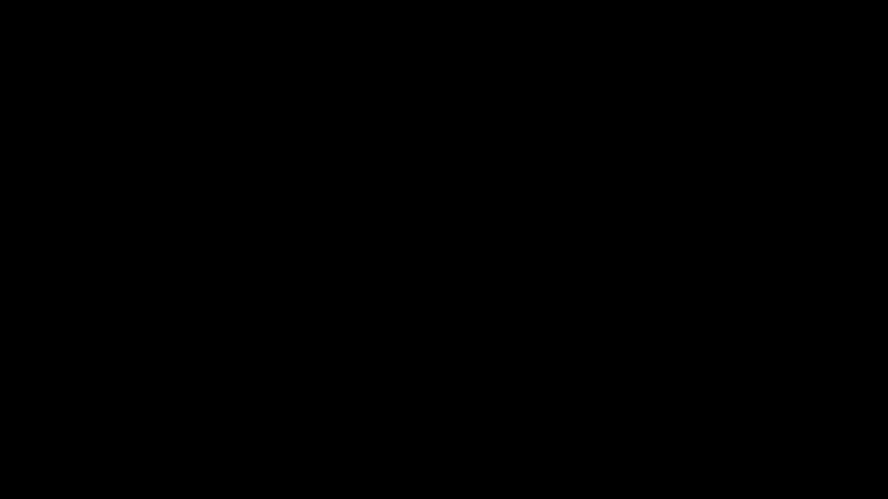
pyautogui.press('Tab')
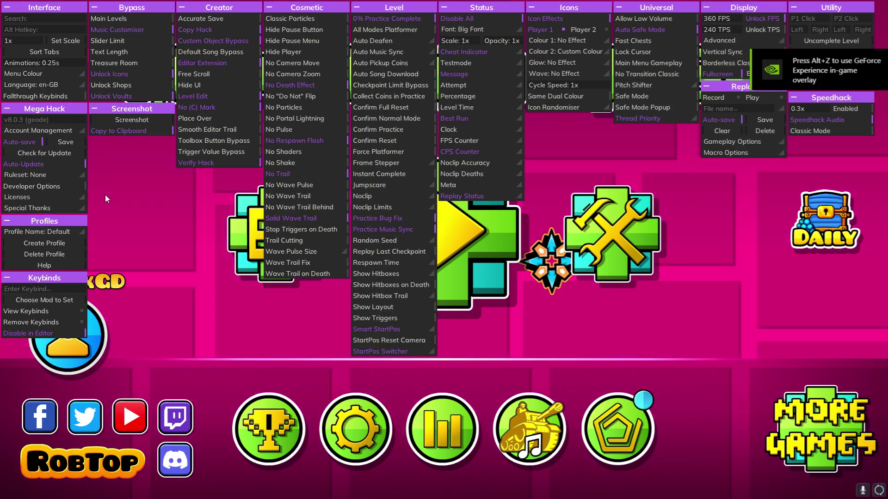
pyautogui.press('Tab')
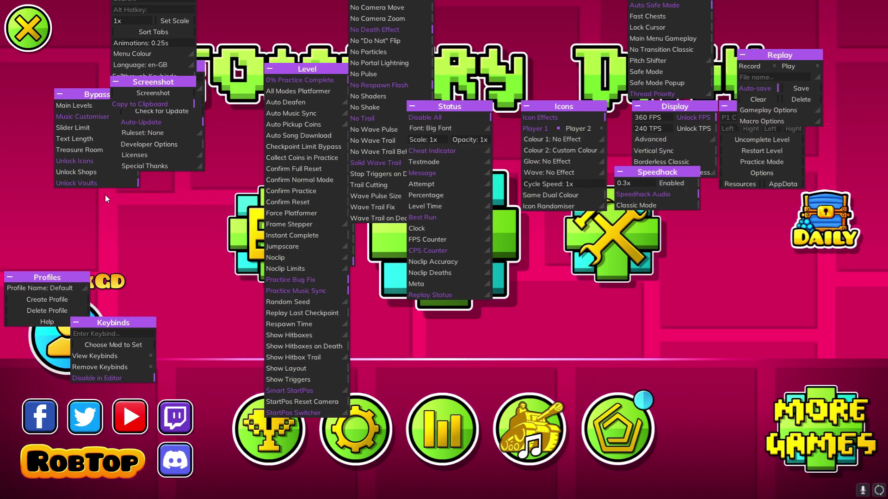